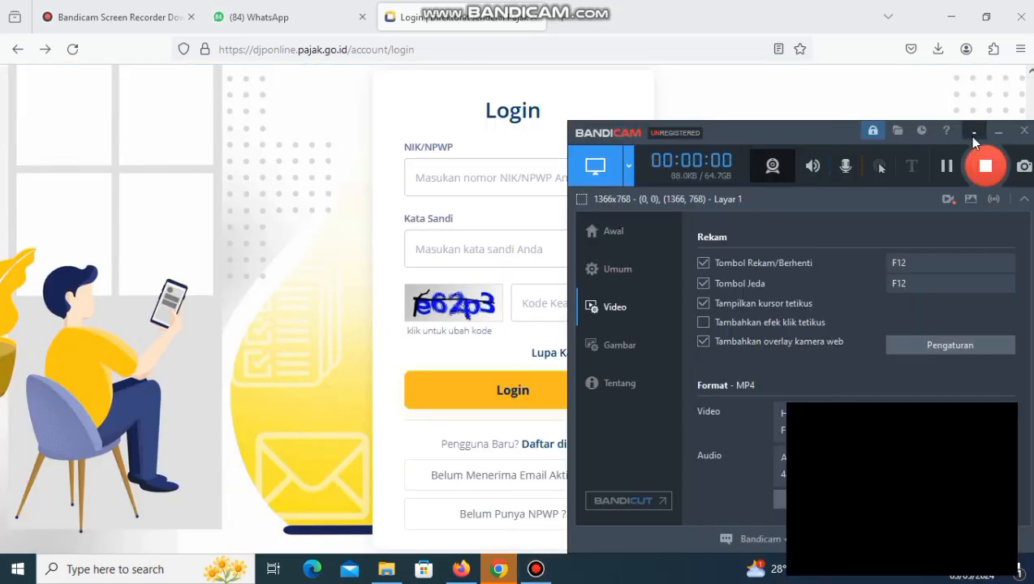
View the Formulir 1721-A1 image in WhatsApp and return to the DJP Online login page.
{"action": "left_click", "coordinate": [968, 135]}
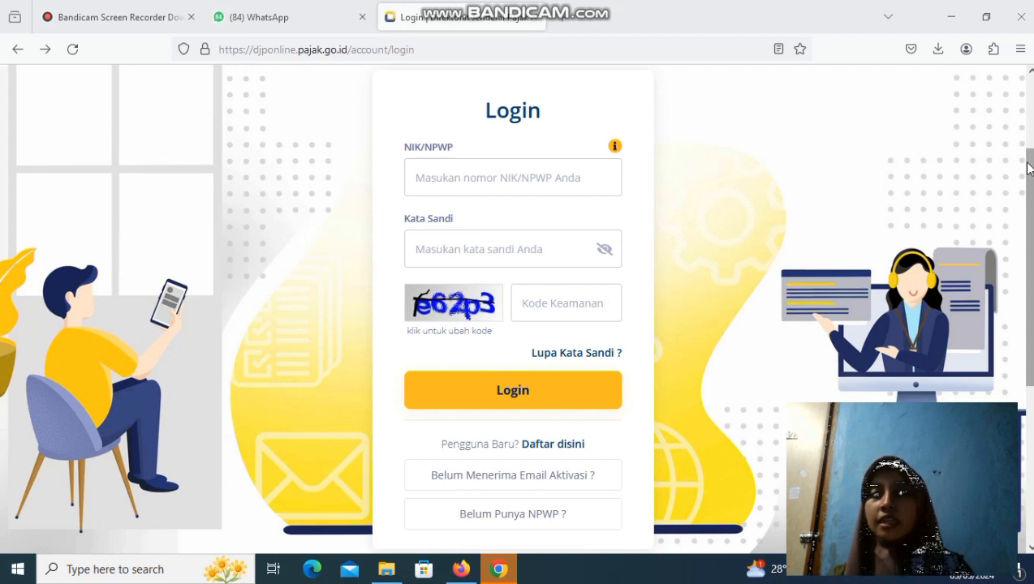
{"action": "scroll", "coordinate": [1026, 244], "scroll_direction": "up", "scroll_amount": 3}
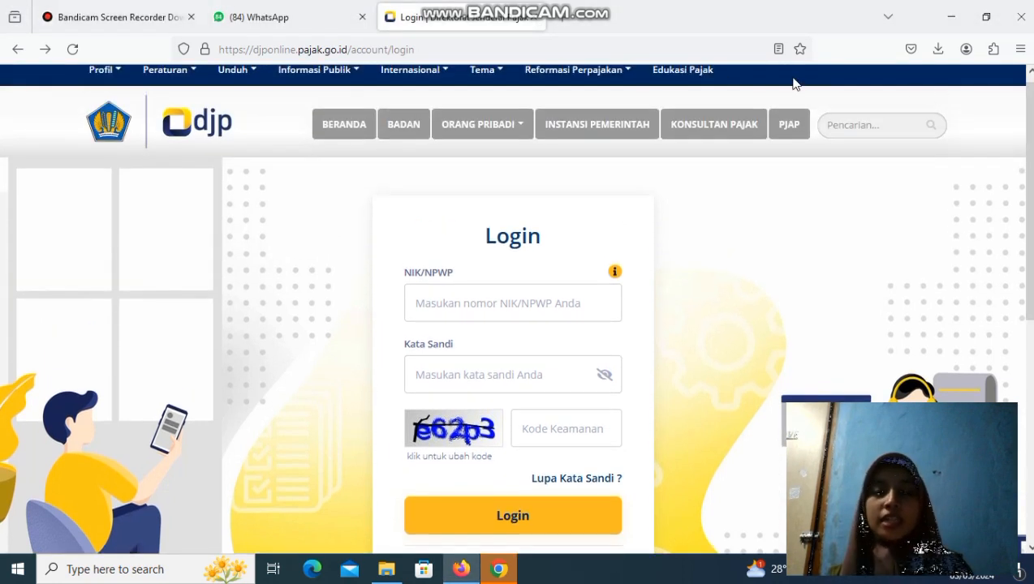
{"action": "left_click", "coordinate": [321, 23]}
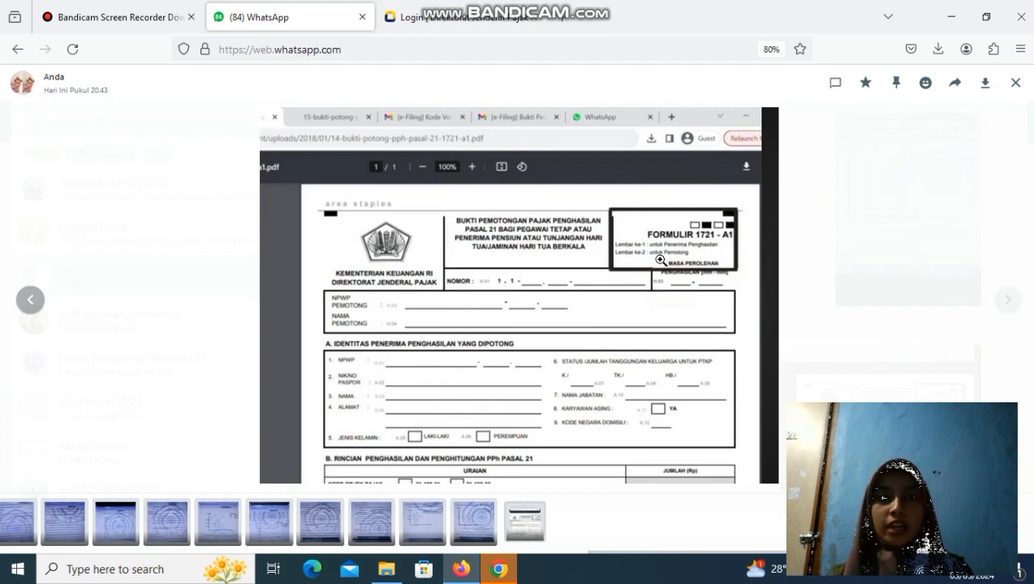
{"action": "left_click", "coordinate": [484, 20]}
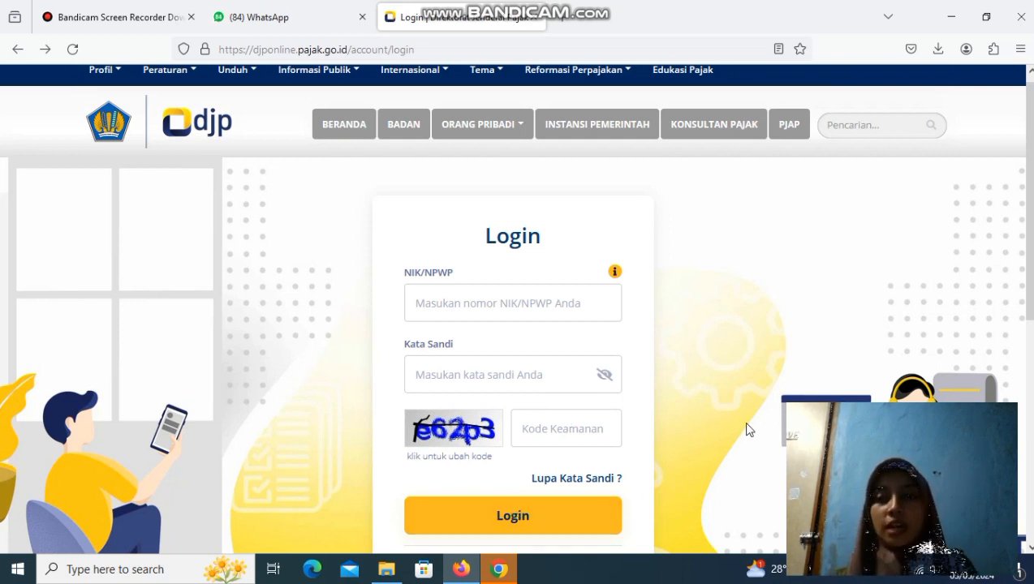
{"action": "scroll", "coordinate": [1031, 299], "scroll_direction": "down", "scroll_amount": 2}
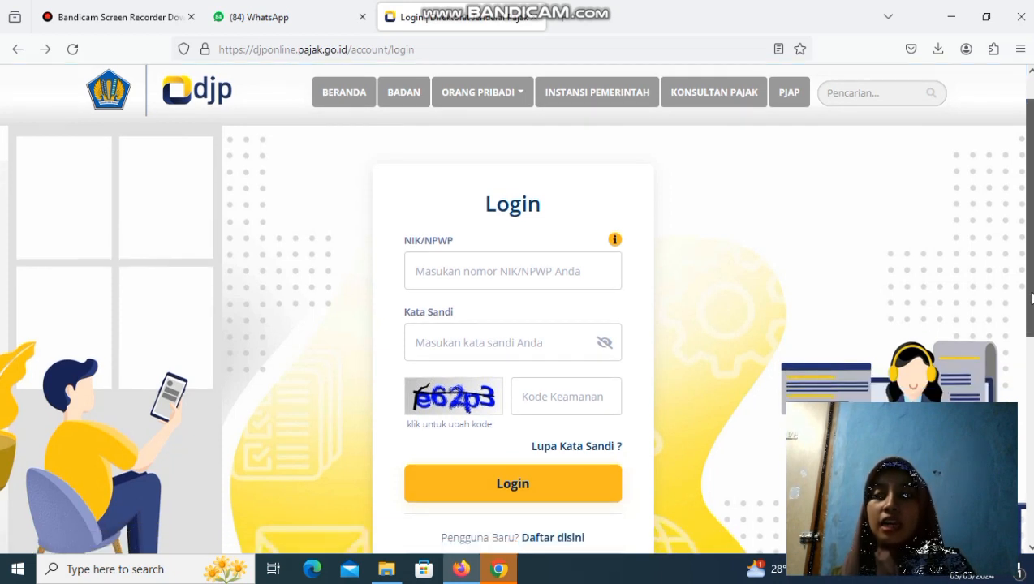
{"action": "scroll", "coordinate": [1031, 298], "scroll_direction": "down", "scroll_amount": 3}
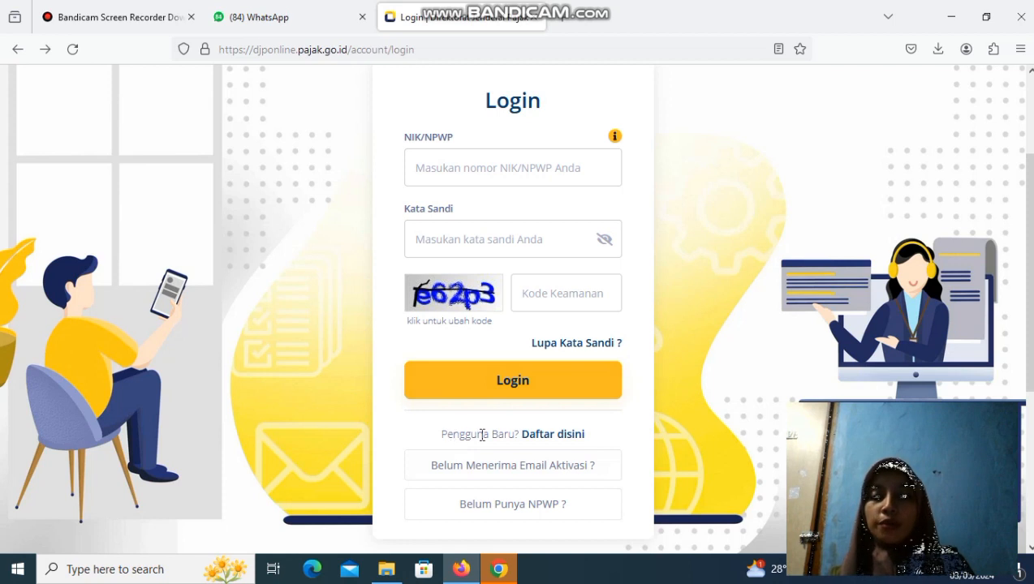
Open the new-user account registration form and examine its NPWP, EFIN and Kode Keamanan fields.
{"action": "left_click", "coordinate": [543, 436]}
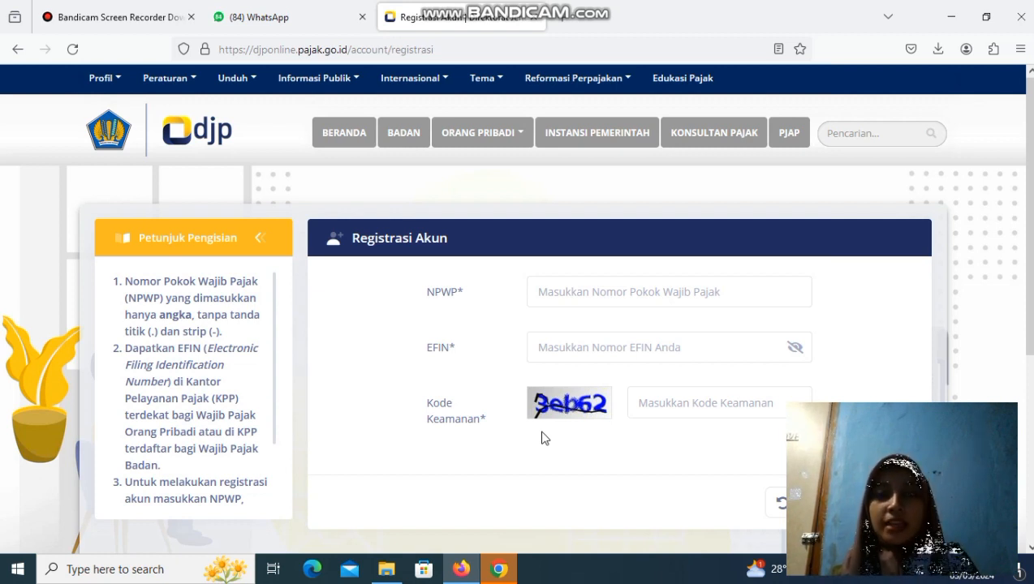
{"action": "left_click", "coordinate": [594, 285]}
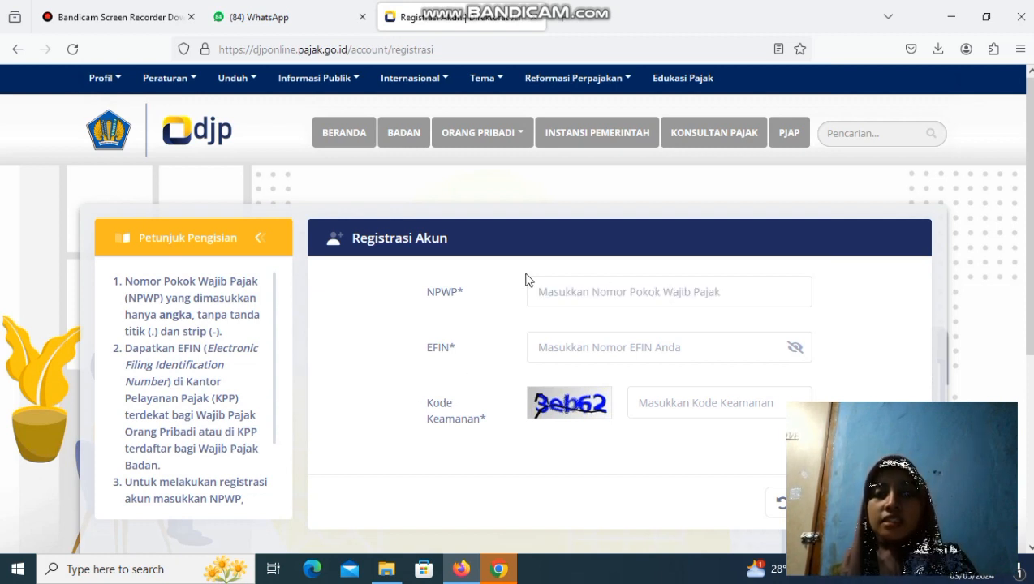
{"action": "left_click", "coordinate": [641, 289]}
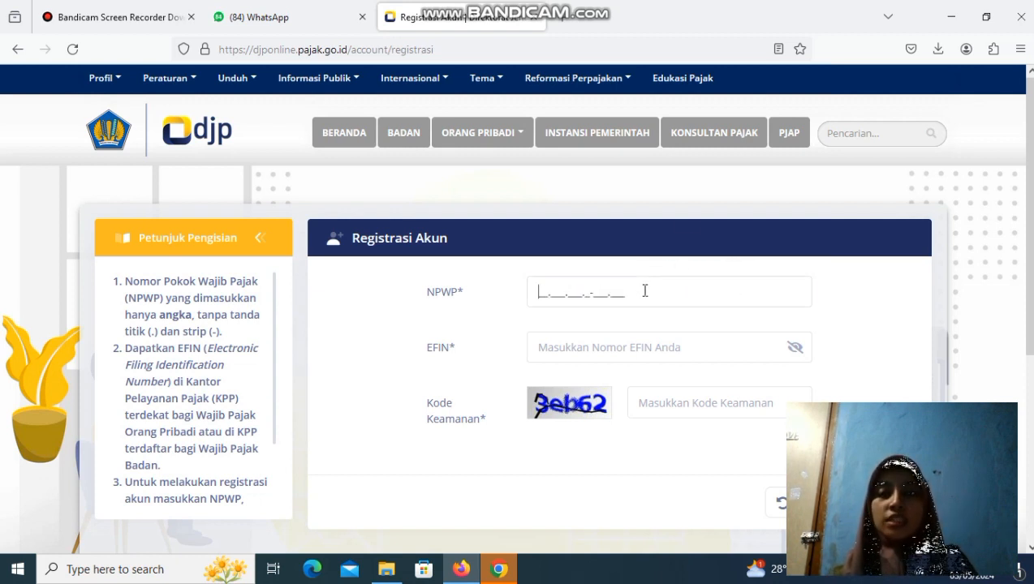
{"action": "left_click", "coordinate": [647, 341]}
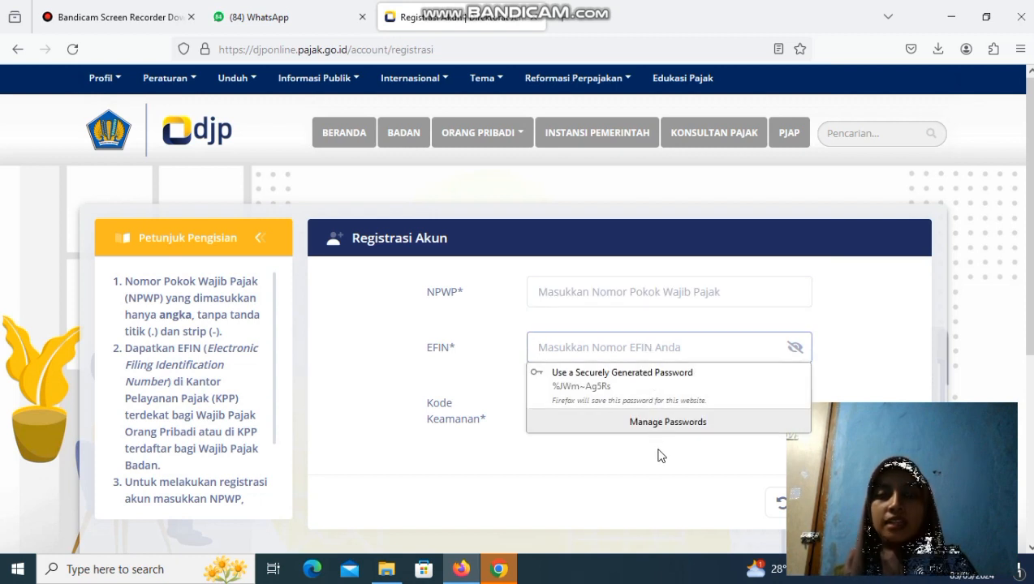
{"action": "left_click", "coordinate": [659, 456]}
{"action": "left_click", "coordinate": [687, 403]}
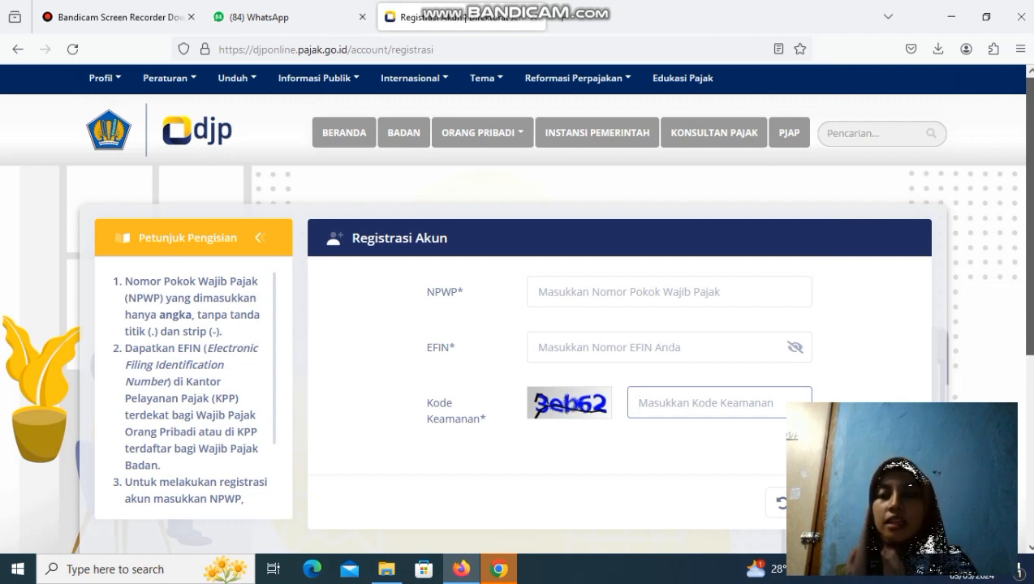
{"action": "scroll", "coordinate": [978, 349], "scroll_direction": "down", "scroll_amount": 3}
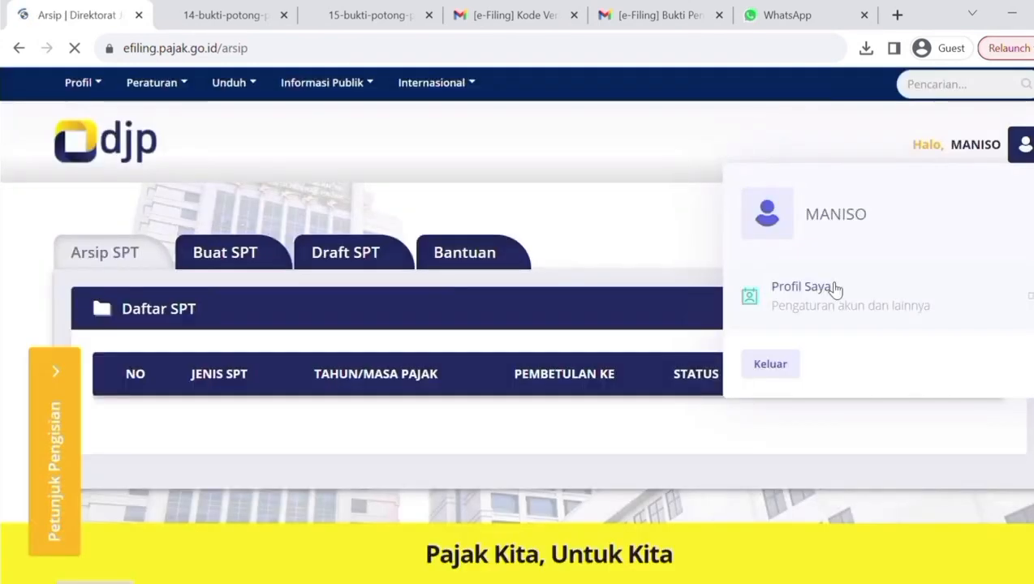
Open the e-Filing service from the account's Lapor section and start creating a new SPT.
{"action": "left_click", "coordinate": [832, 289]}
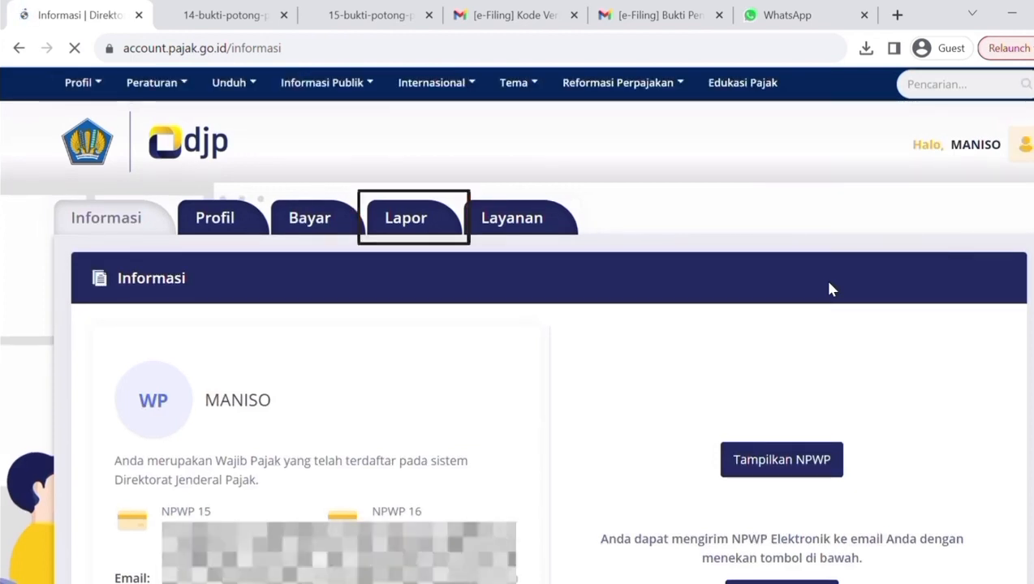
{"action": "left_click", "coordinate": [402, 222]}
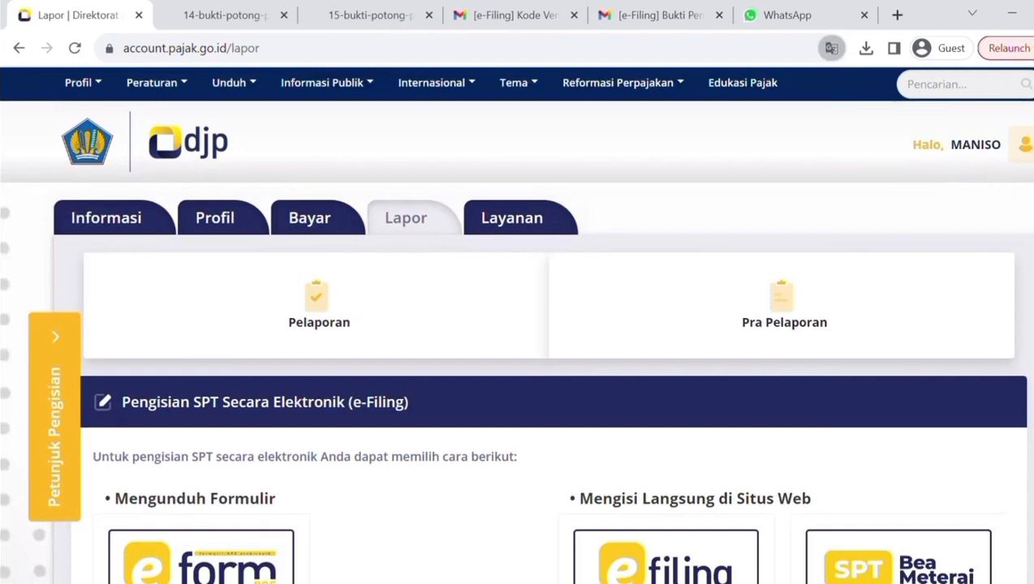
{"action": "scroll", "coordinate": [688, 386], "scroll_direction": "down", "scroll_amount": 2}
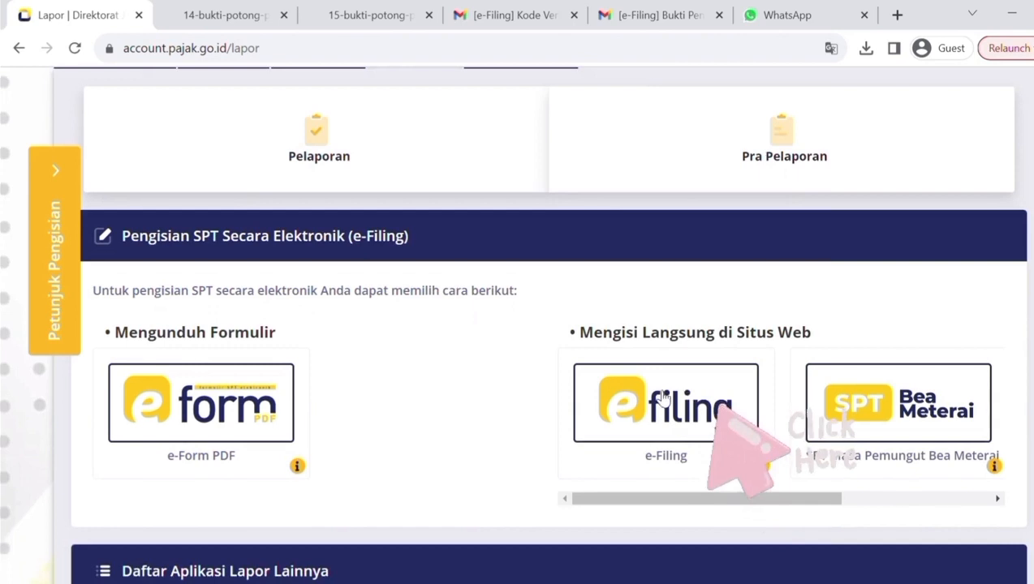
{"action": "left_click", "coordinate": [662, 398]}
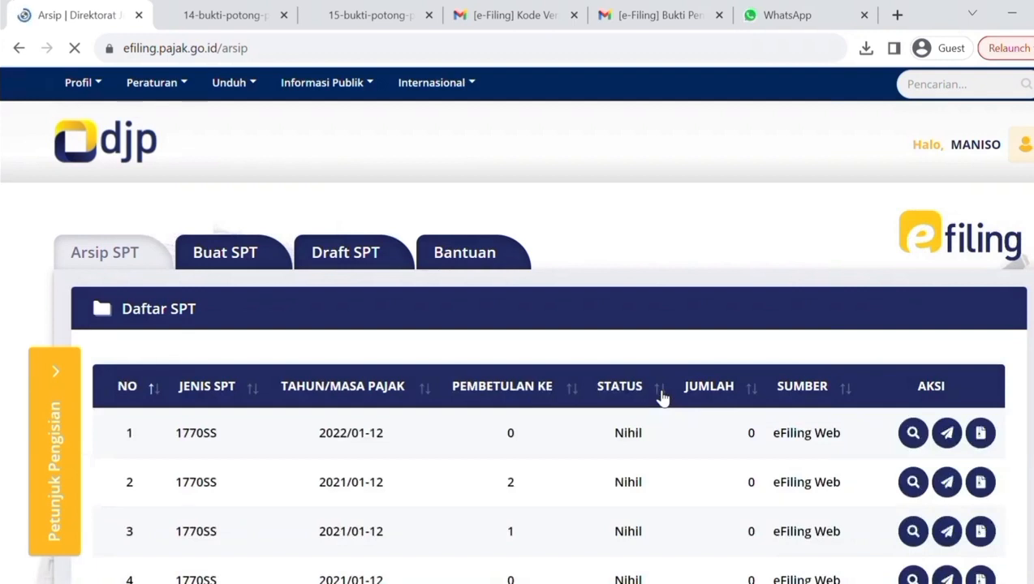
{"action": "left_click", "coordinate": [226, 256]}
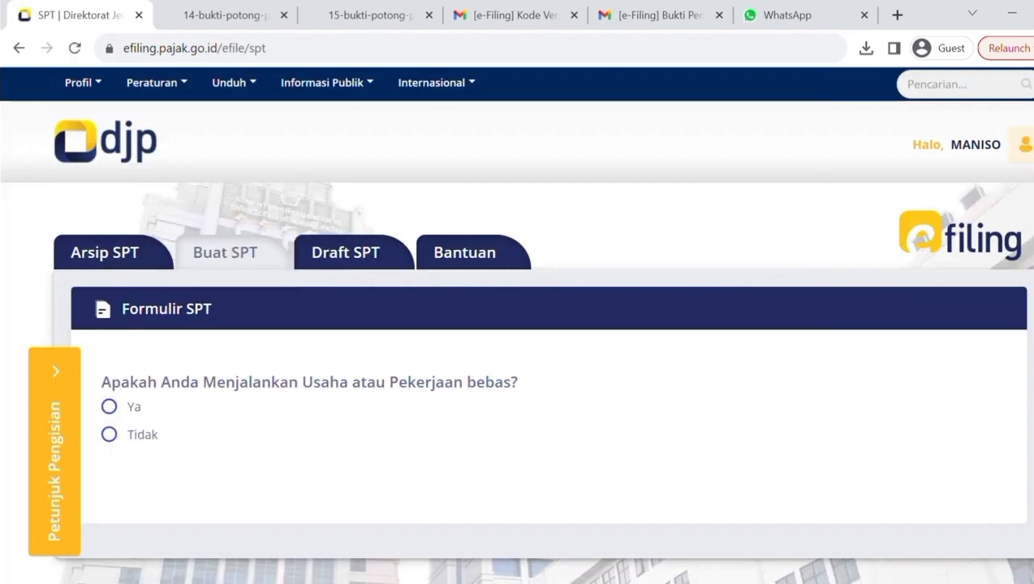
Answer Tidak to business or freelance work, Tidak to separate spousal tax obligations, and Ya to annual gross income under 60 Juta Rupiah.
{"action": "scroll", "coordinate": [575, 200], "scroll_direction": "down", "scroll_amount": 1}
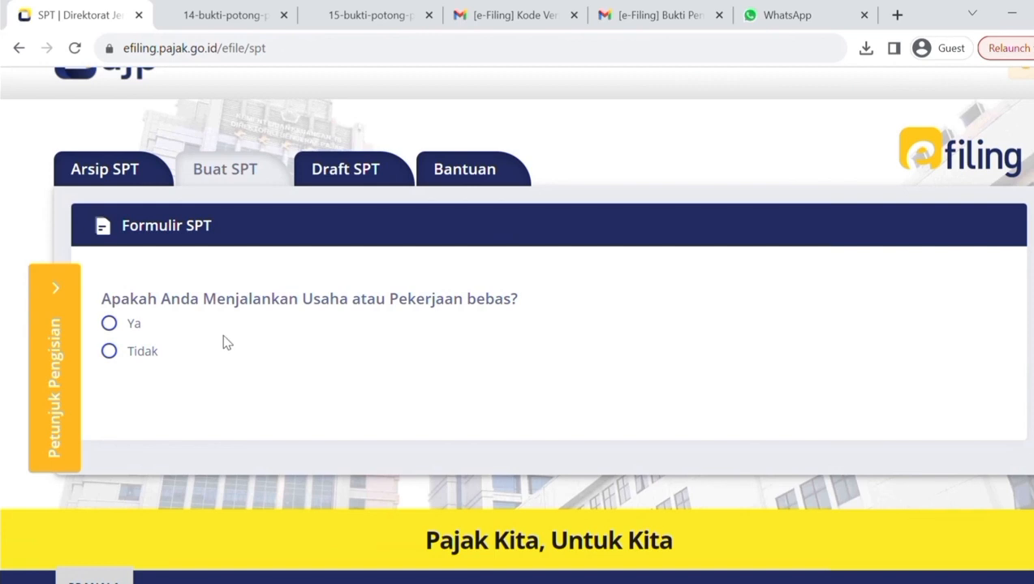
{"action": "left_click", "coordinate": [111, 352]}
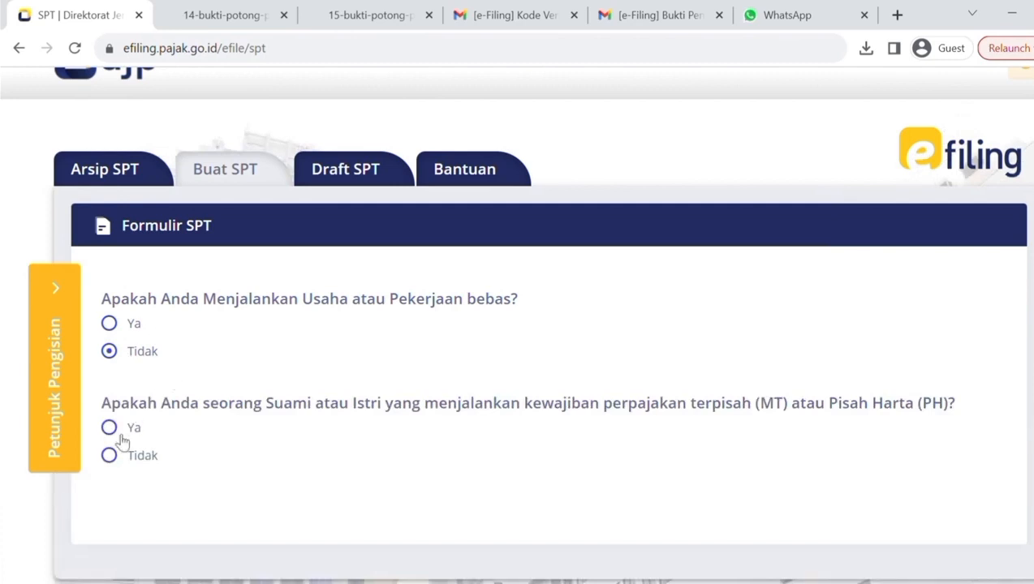
{"action": "left_click", "coordinate": [108, 456]}
{"action": "scroll", "coordinate": [109, 456], "scroll_direction": "down", "scroll_amount": 2}
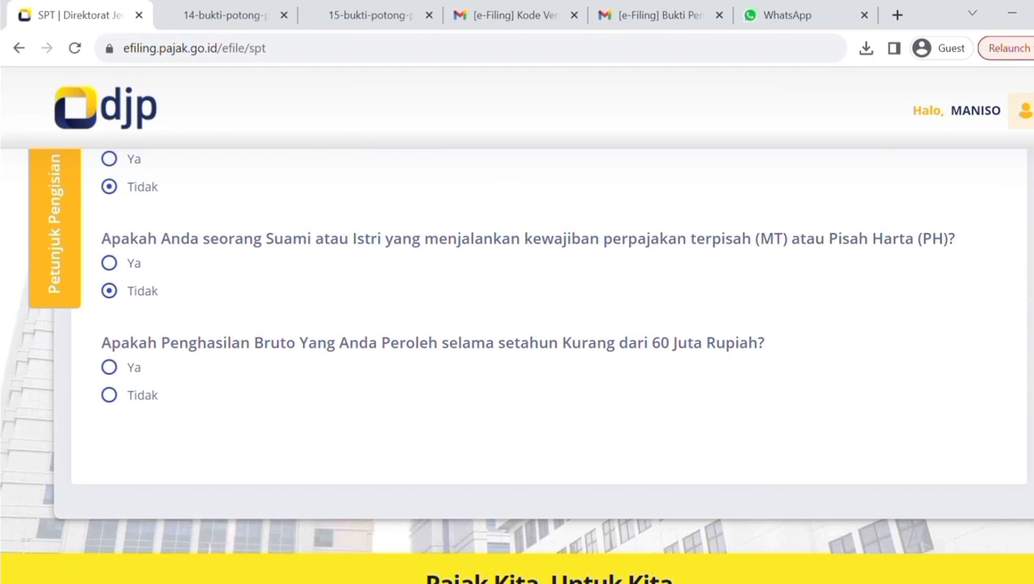
{"action": "left_click", "coordinate": [129, 373]}
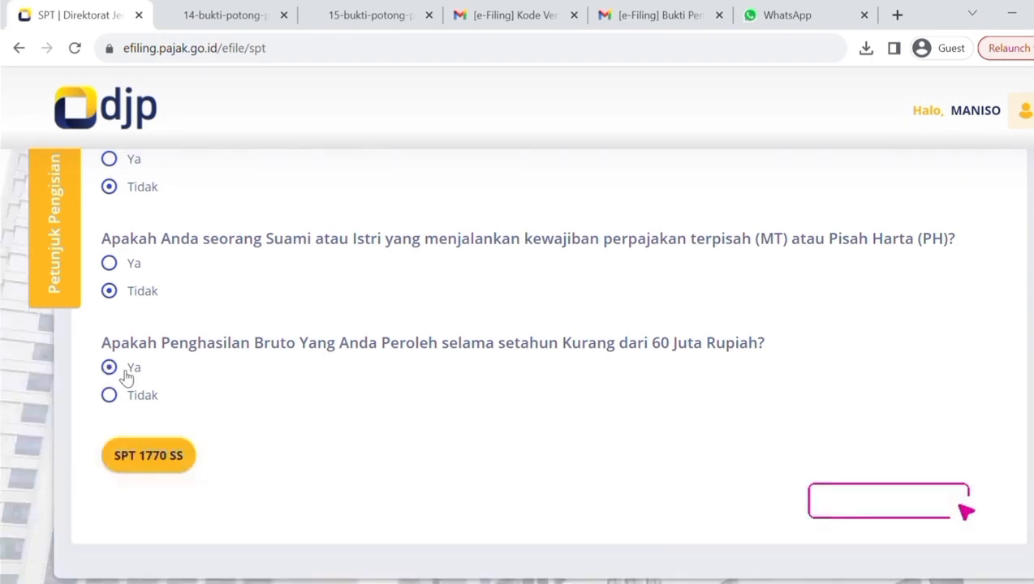
Open the SPT 1770 SS form, set Tahun Pajak to 2023 with Status SPT Normal, and continue to page 2.
{"action": "left_click", "coordinate": [145, 464]}
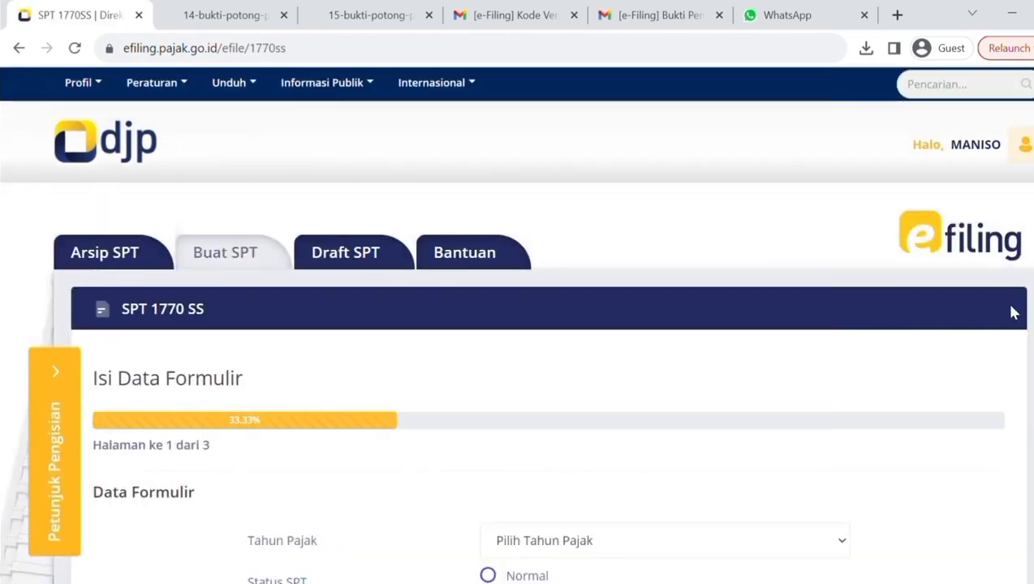
{"action": "scroll", "coordinate": [901, 395], "scroll_direction": "down", "scroll_amount": 2}
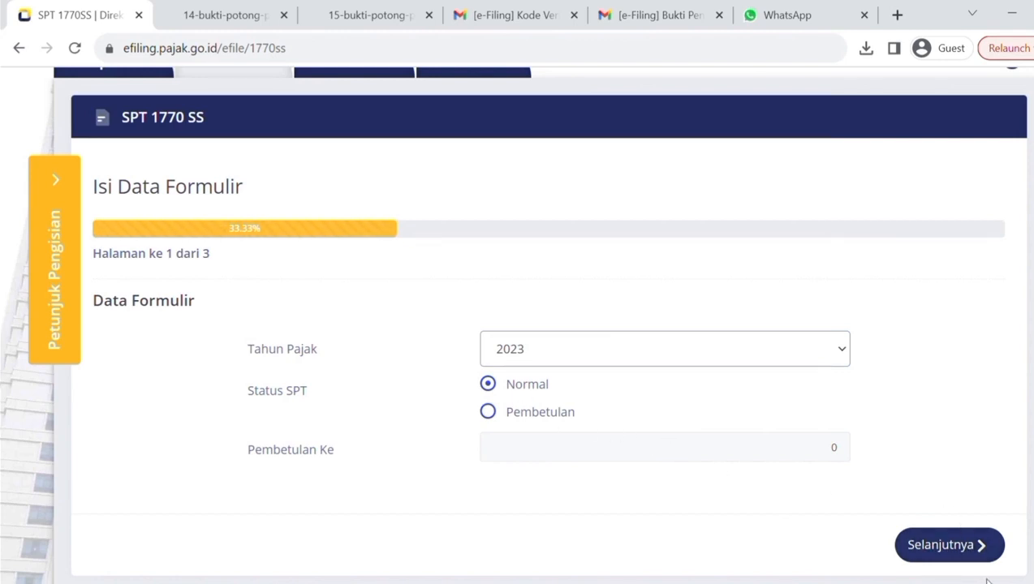
{"action": "left_click", "coordinate": [959, 557]}
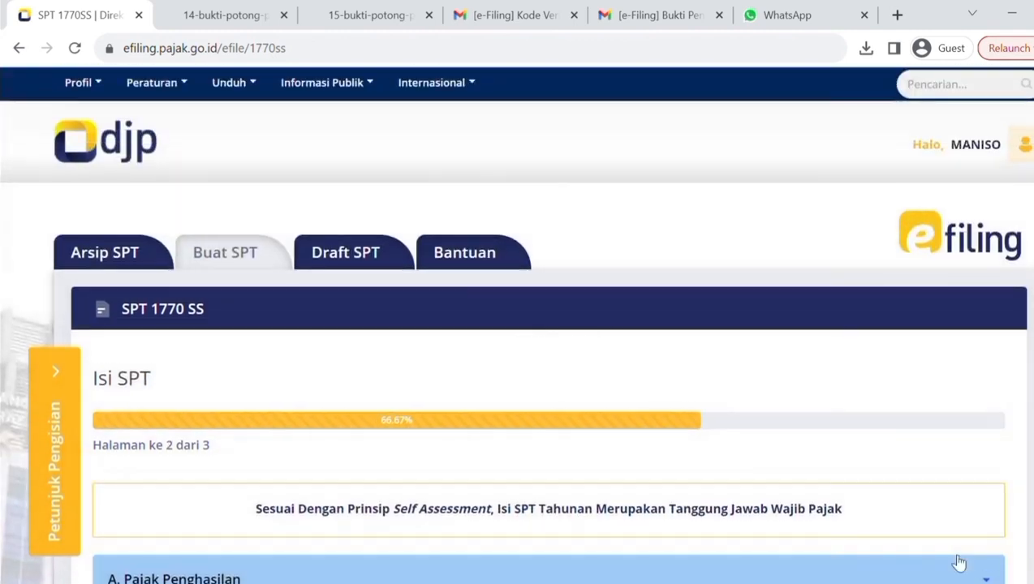
Check where the Jumlah Penghasilan Bruto row is in the 1721-A1 and 1721-A2 withholding PDFs, and return to the SPT form.
{"action": "scroll", "coordinate": [517, 365], "scroll_direction": "down", "scroll_amount": 5}
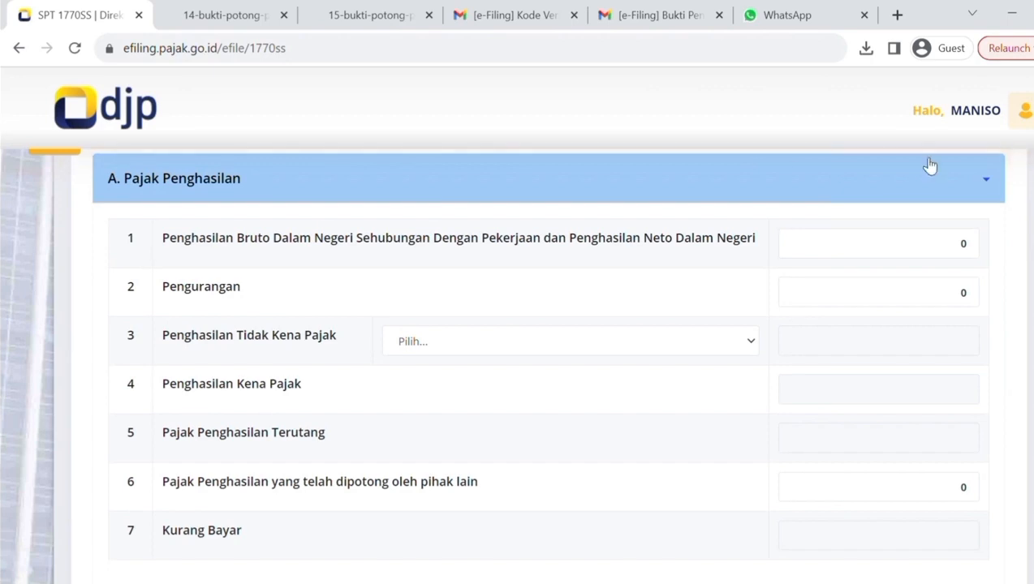
{"action": "left_click", "coordinate": [241, 15]}
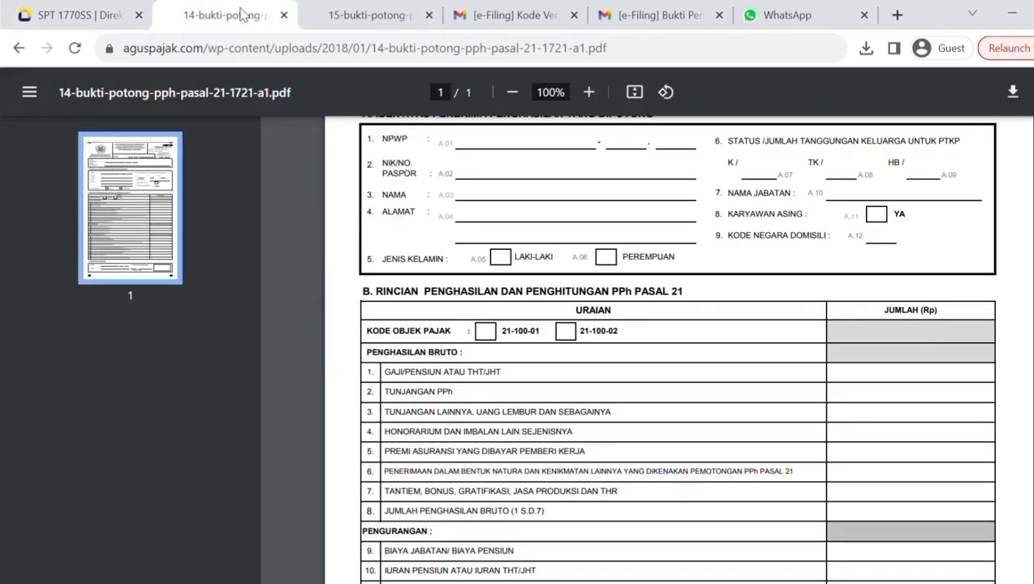
{"action": "triple_click", "coordinate": [459, 519]}
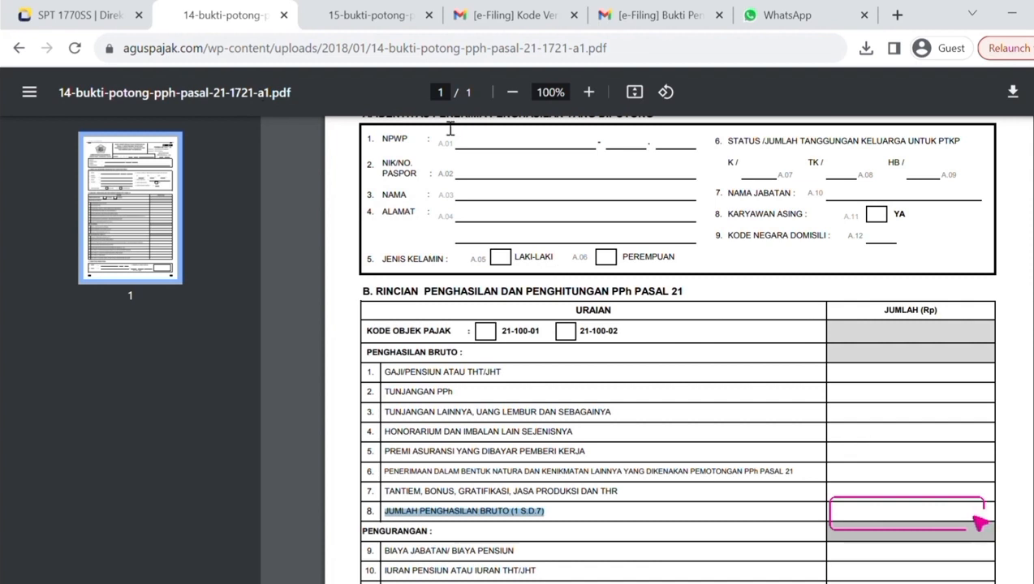
{"action": "left_click", "coordinate": [368, 17]}
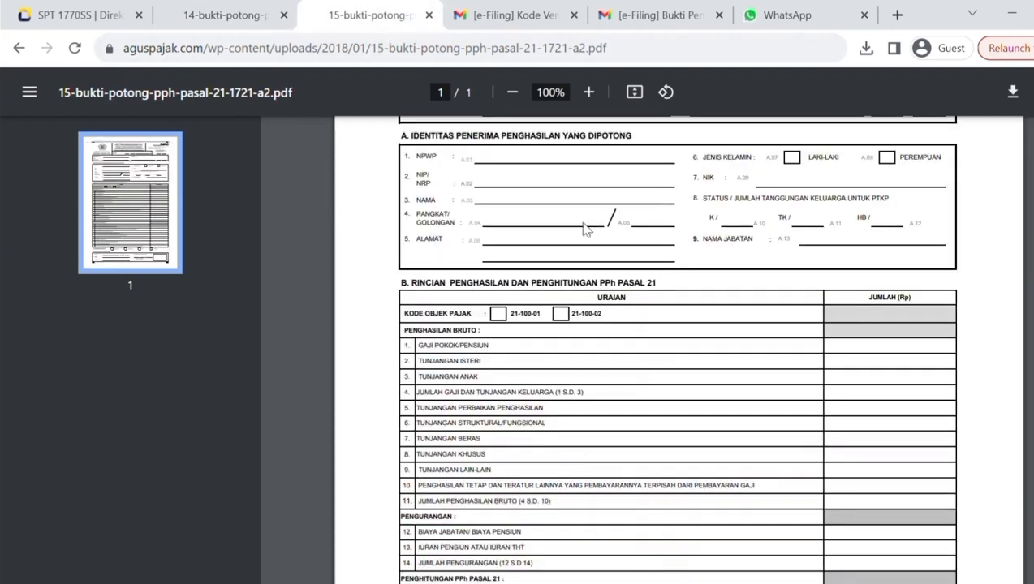
{"action": "triple_click", "coordinate": [457, 509]}
{"action": "triple_click", "coordinate": [457, 509]}
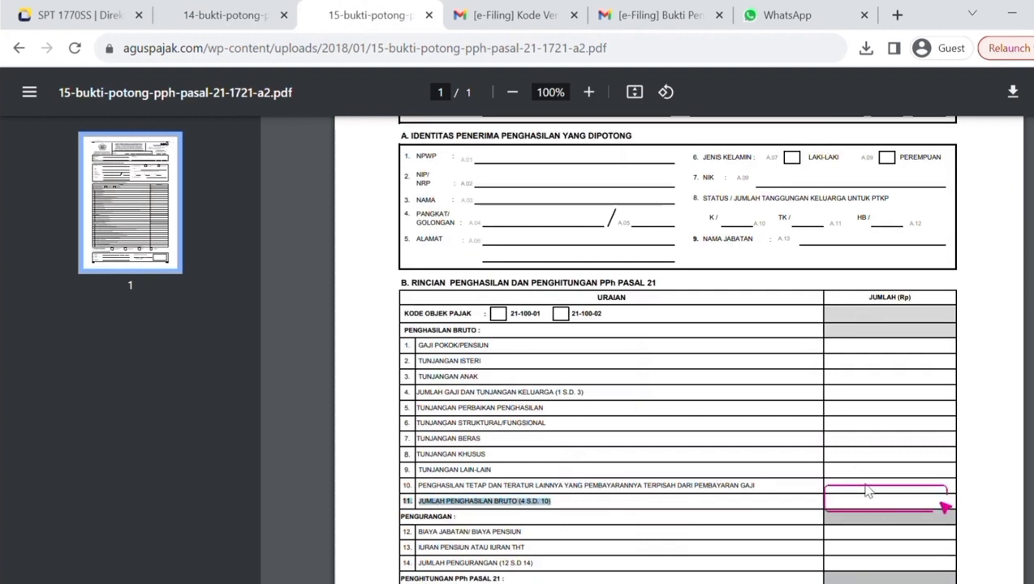
{"action": "left_click", "coordinate": [45, 13]}
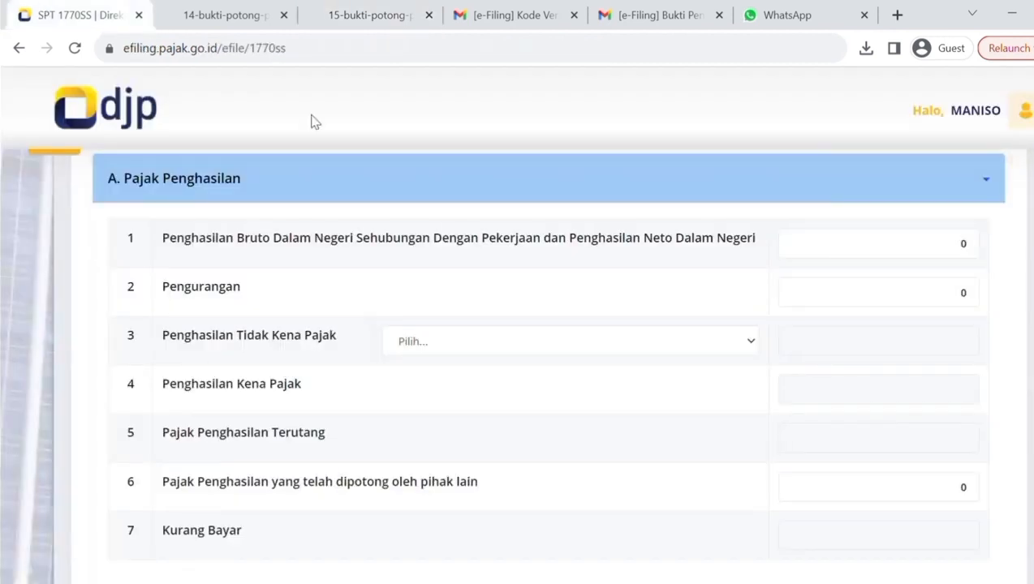
Enter 50.000.000 as the domestic gross income in section A, Pajak Penghasilan.
{"action": "left_click", "coordinate": [939, 253]}
{"action": "type", "text": "50.000.000"}
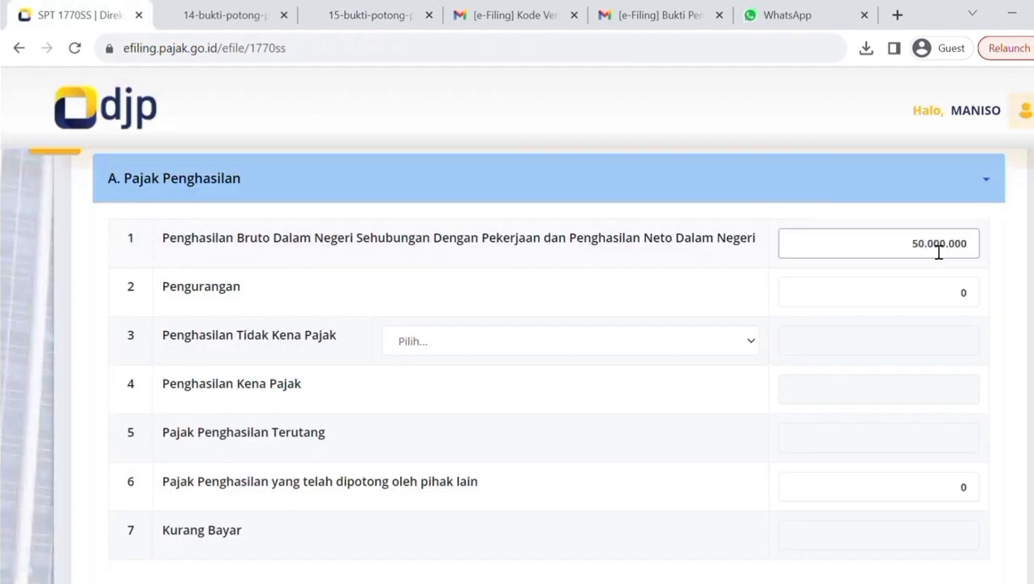
Enter 2.800.000 as Pengurangan and set Penghasilan Tidak Kena Pajak to K/2 Kawin Tanggungan 2 Orang.
{"action": "left_click", "coordinate": [949, 303]}
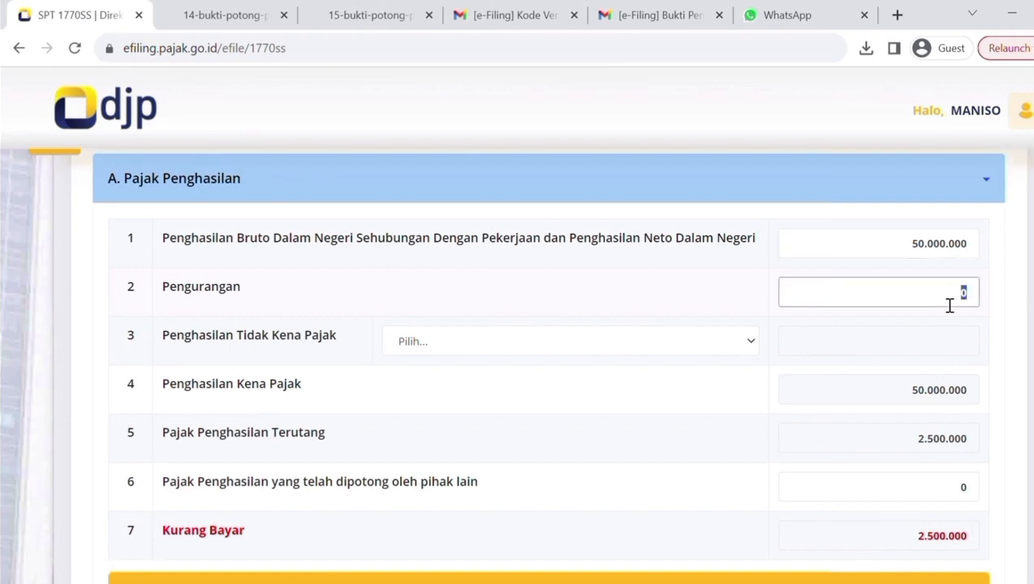
{"action": "type", "text": "2.800.000"}
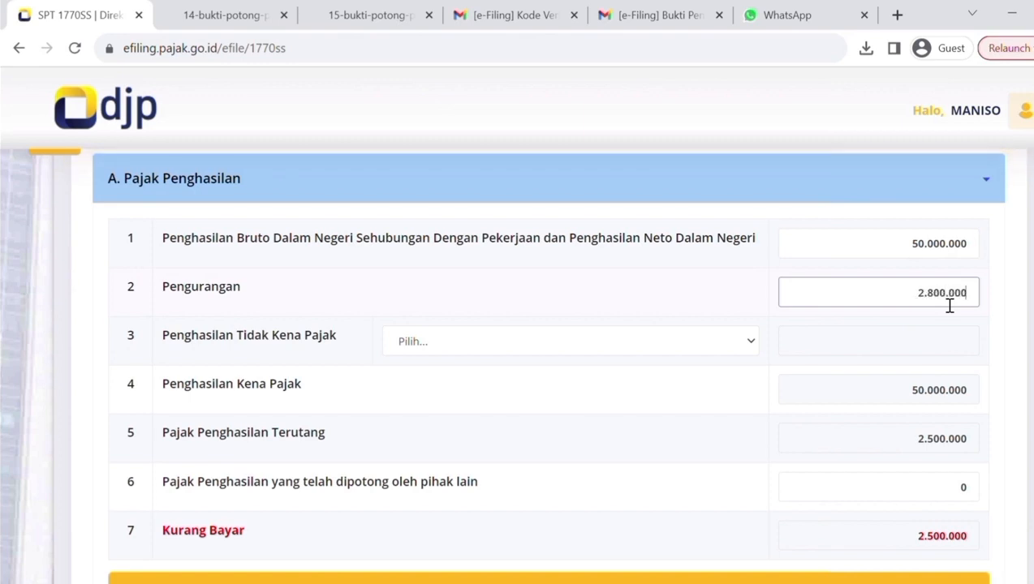
{"action": "left_click", "coordinate": [734, 344]}
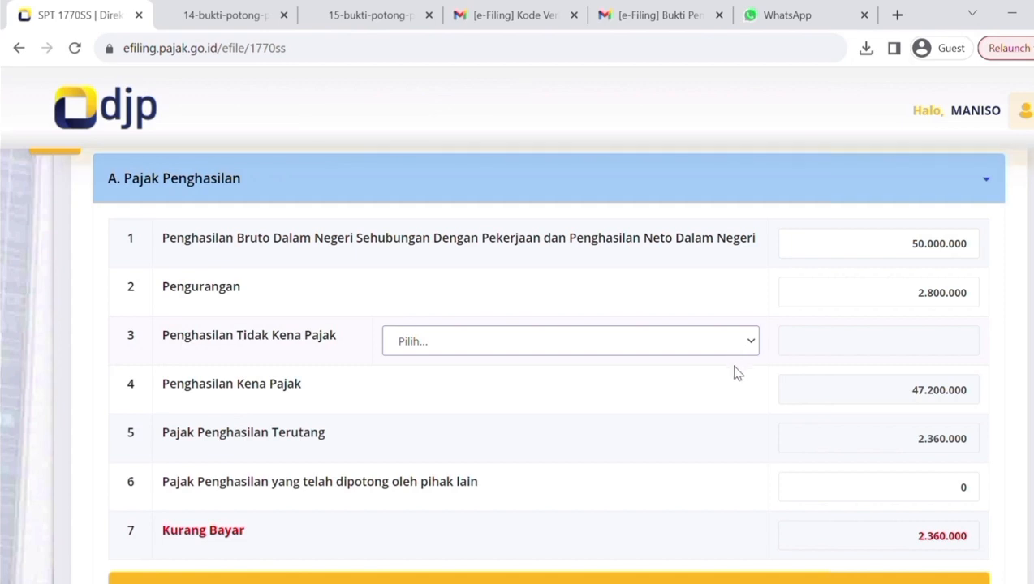
{"action": "left_click", "coordinate": [432, 470]}
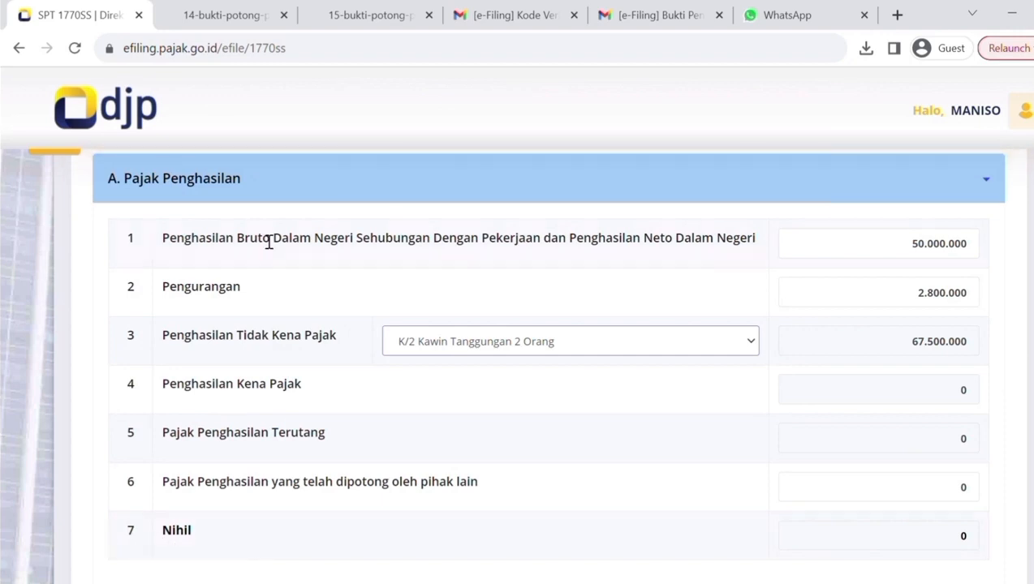
Check where the PPh Pasal 21 tax rows are in the 1721-A1 and 1721-A2 withholding PDFs, and return to the SPT form.
{"action": "left_click", "coordinate": [231, 31]}
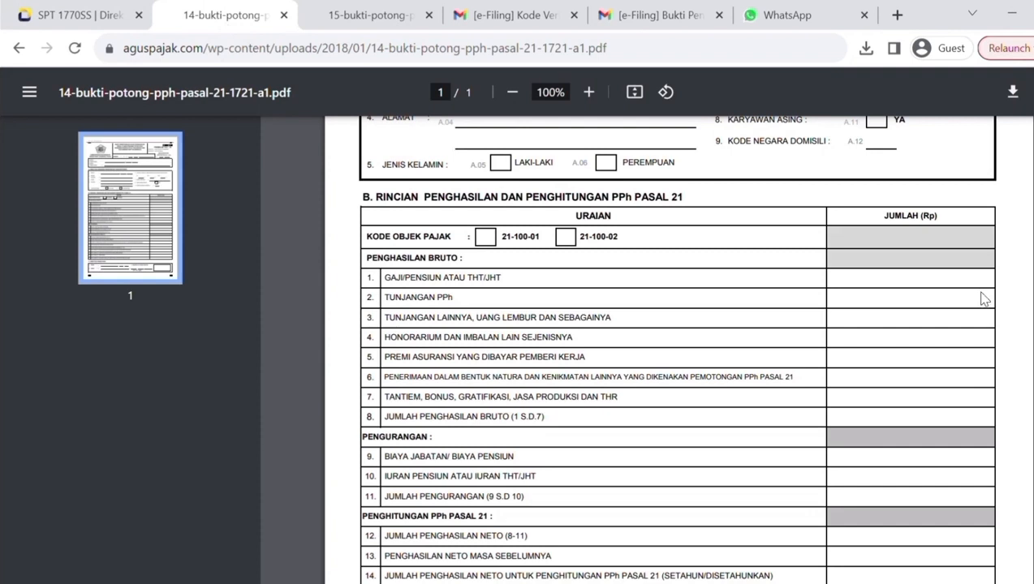
{"action": "scroll", "coordinate": [981, 297], "scroll_direction": "down", "scroll_amount": 2}
{"action": "scroll", "coordinate": [827, 405], "scroll_direction": "down", "scroll_amount": 3}
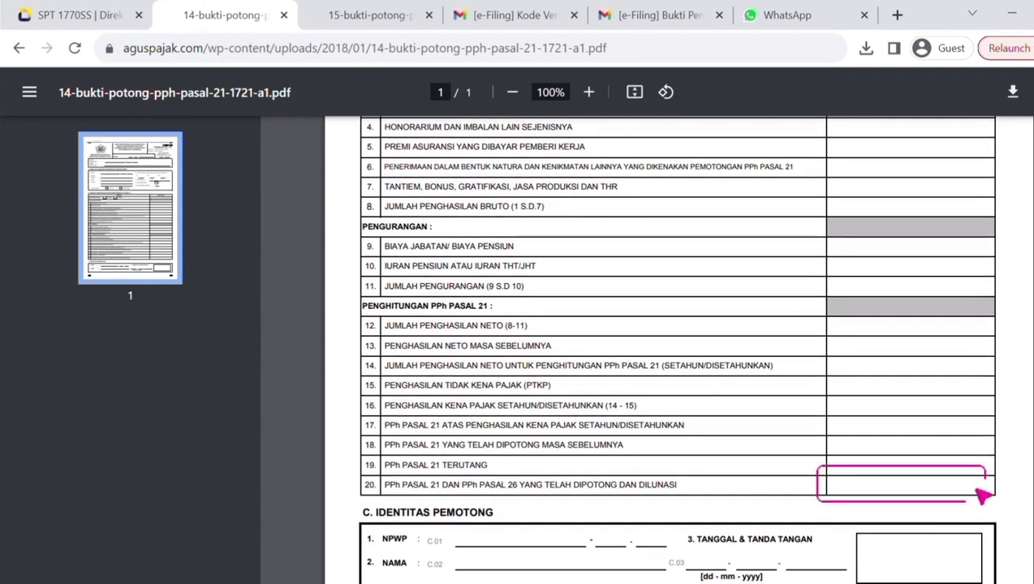
{"action": "left_click", "coordinate": [370, 16]}
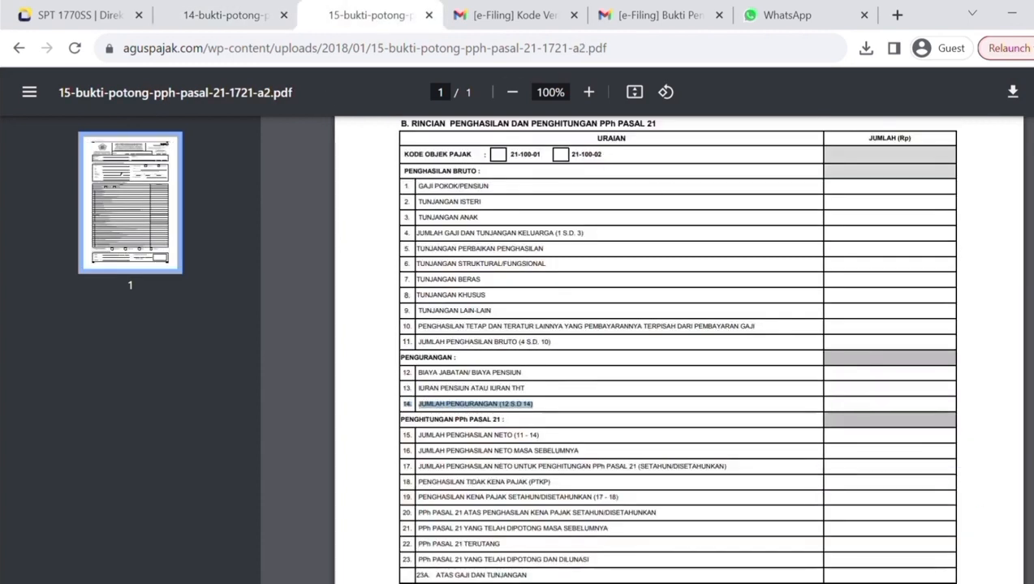
{"action": "scroll", "coordinate": [654, 434], "scroll_direction": "down", "scroll_amount": 2}
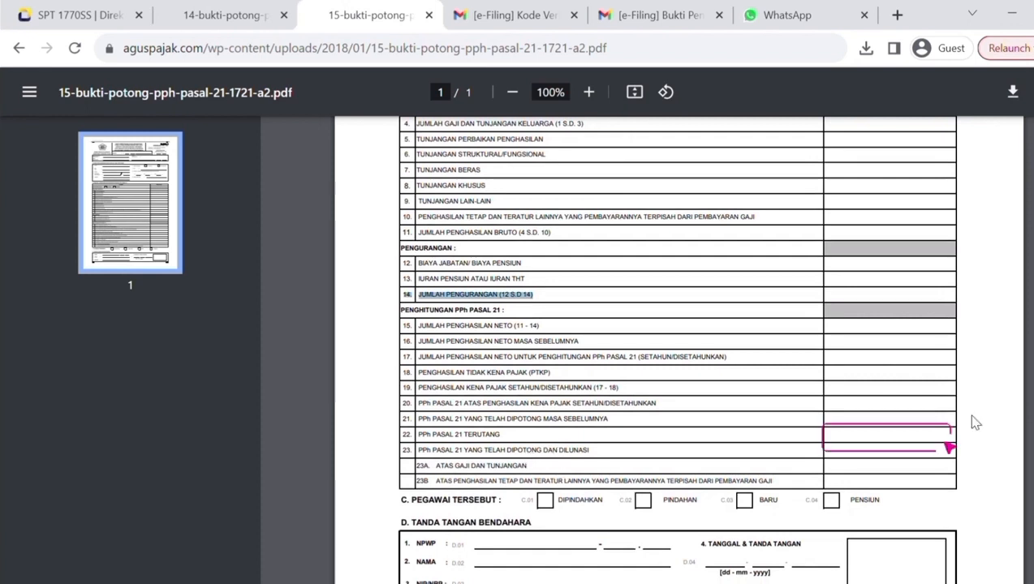
{"action": "triple_click", "coordinate": [492, 438]}
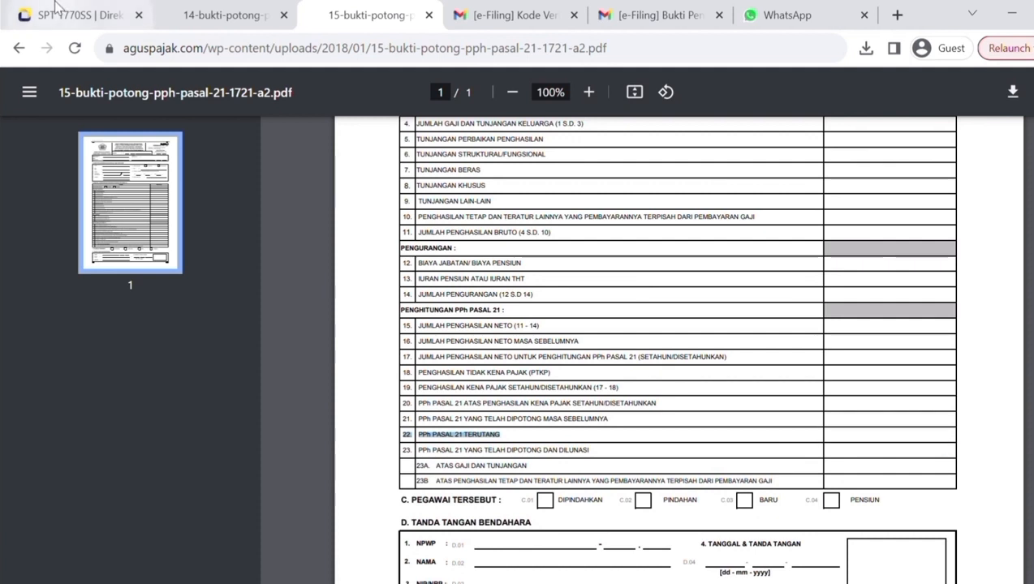
{"action": "left_click", "coordinate": [77, 14]}
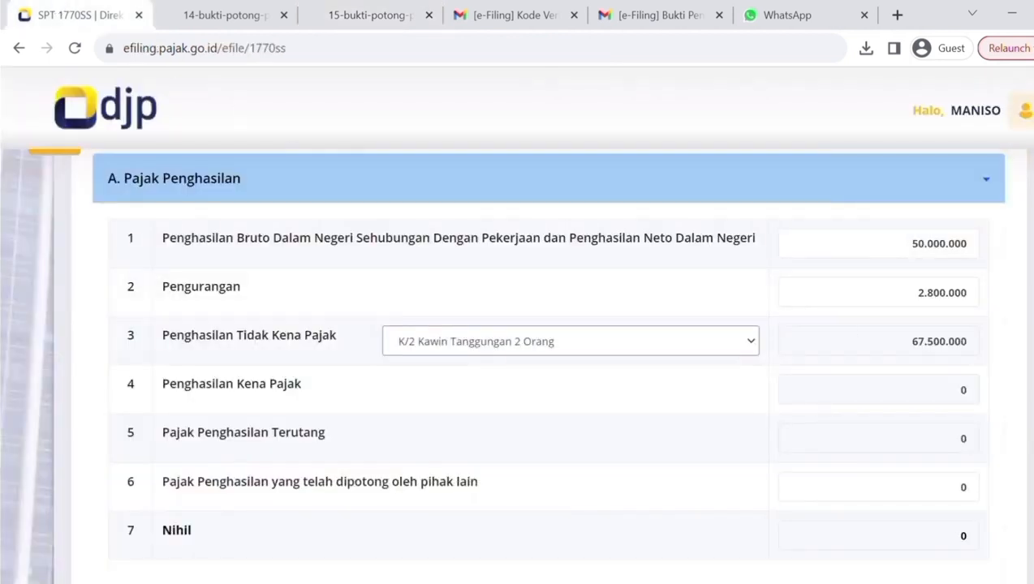
Move on to section B, keep 0 for rows 8, 9 and 10, and continue to section C, Daftar Harta dan Kewajiban.
{"action": "scroll", "coordinate": [517, 365], "scroll_direction": "down", "scroll_amount": 5}
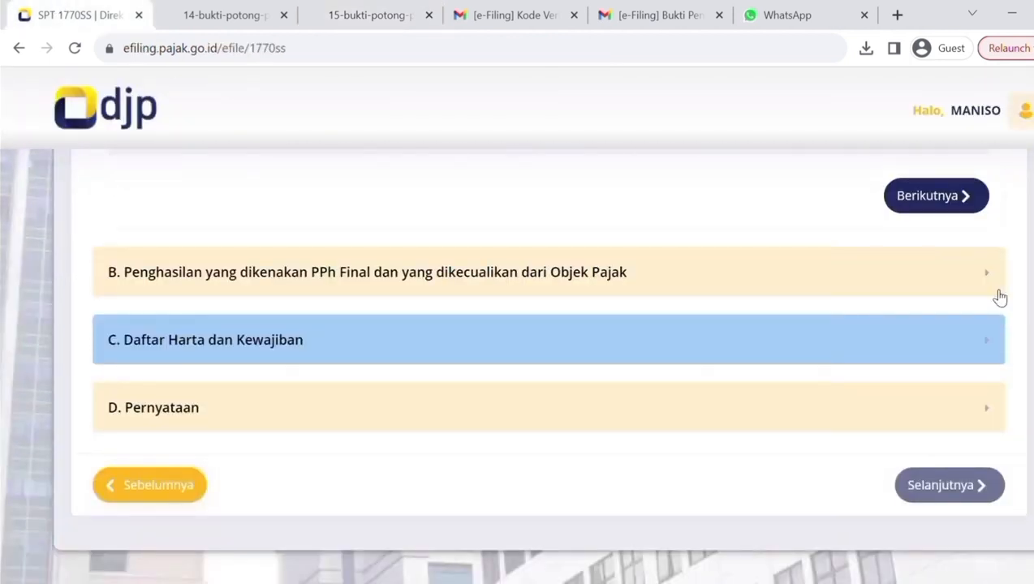
{"action": "scroll", "coordinate": [992, 291], "scroll_direction": "down", "scroll_amount": 3}
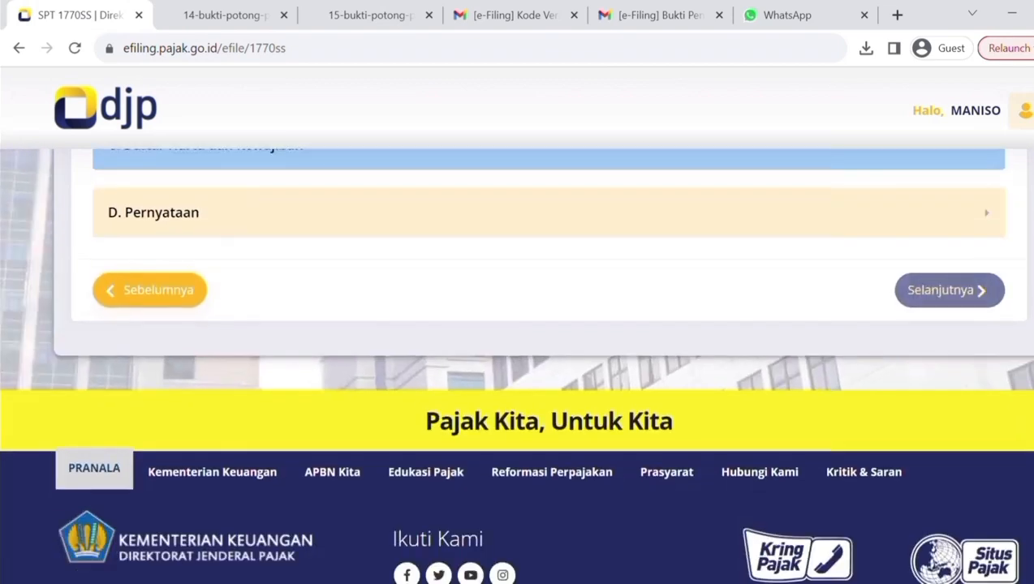
{"action": "scroll", "coordinate": [548, 365], "scroll_direction": "up", "scroll_amount": 7}
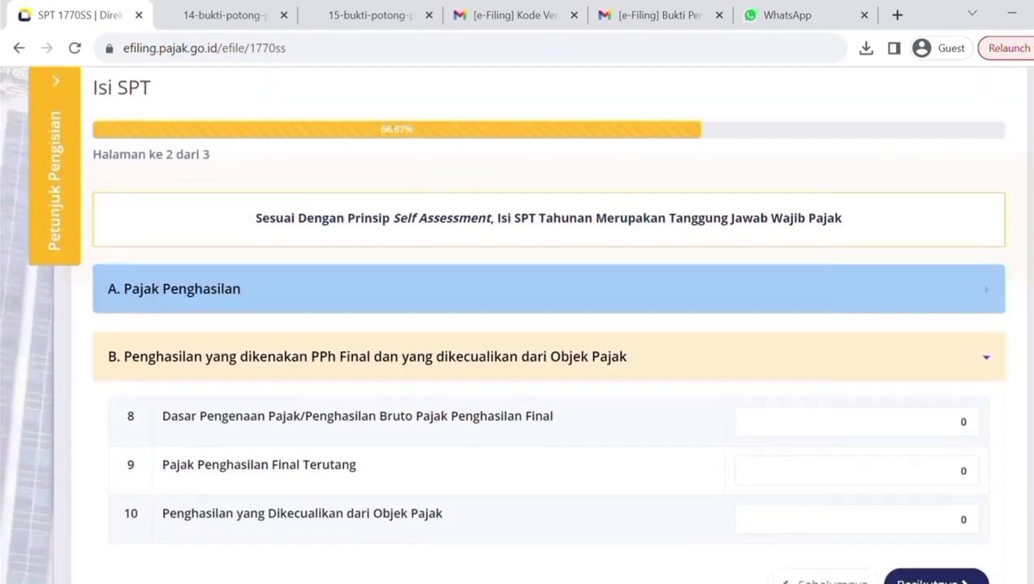
{"action": "scroll", "coordinate": [549, 365], "scroll_direction": "down", "scroll_amount": 1}
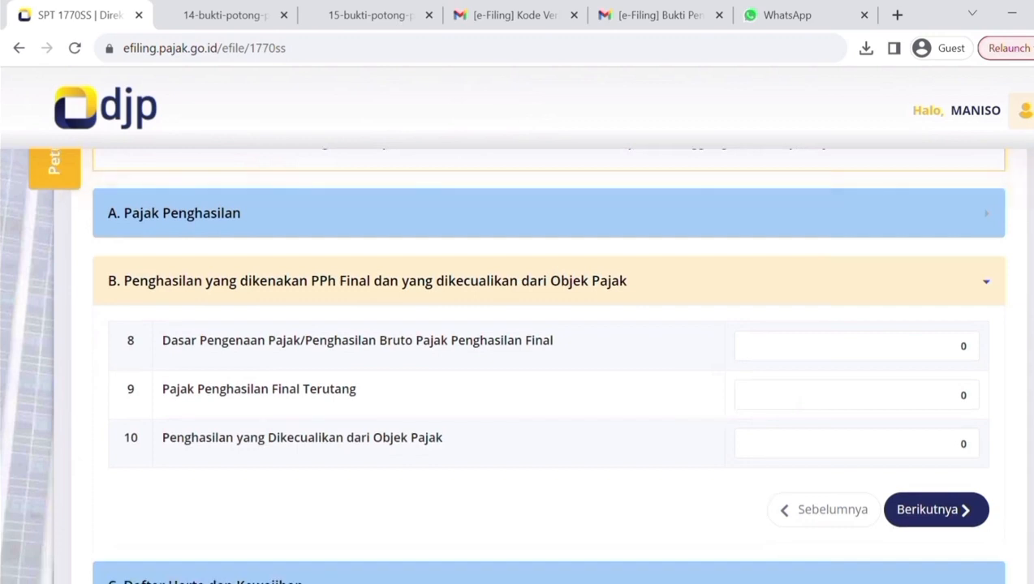
{"action": "triple_click", "coordinate": [238, 347]}
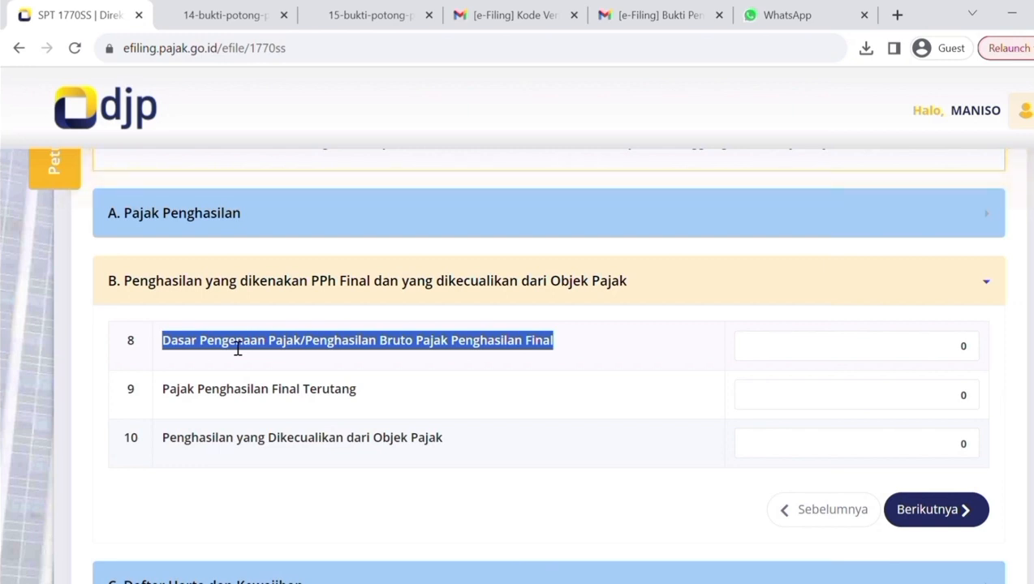
{"action": "left_click", "coordinate": [917, 348]}
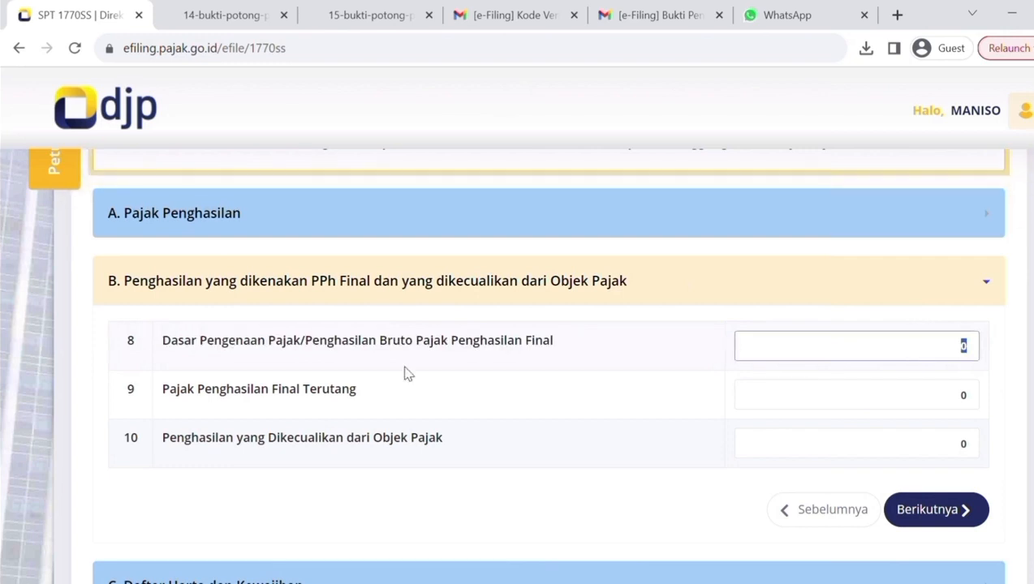
{"action": "left_click", "coordinate": [960, 394]}
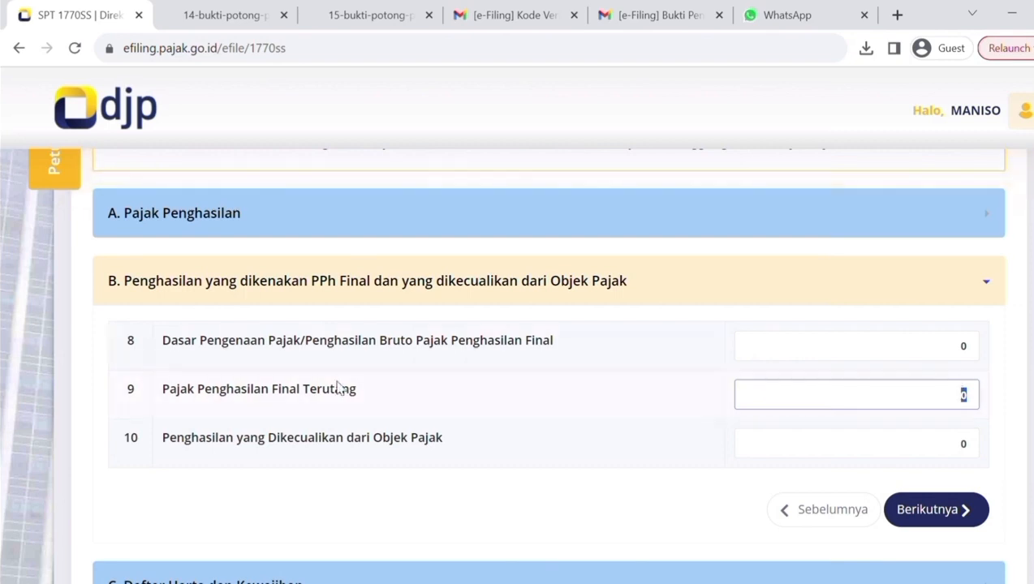
{"action": "left_click", "coordinate": [879, 453]}
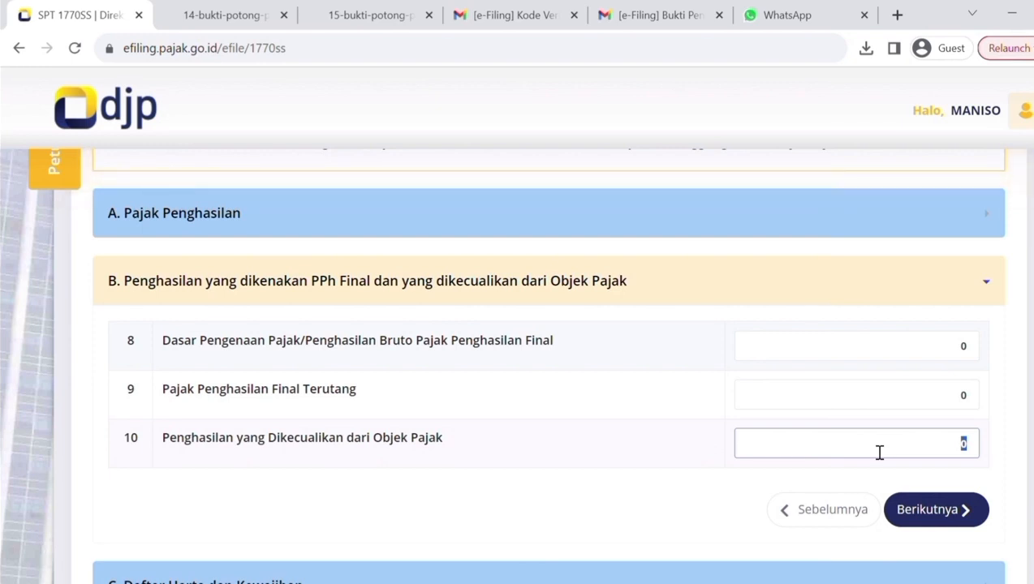
{"action": "left_click", "coordinate": [931, 510]}
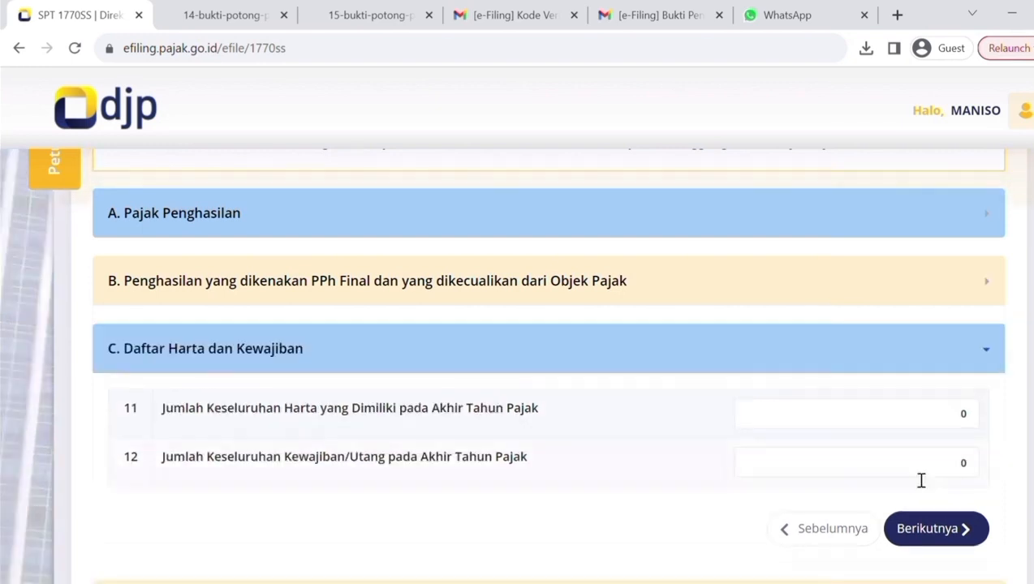
In section C, enter 100.000.000 as total Harta and 2.000.000 as total Kewajiban/Utang at the end of the tax year.
{"action": "left_click", "coordinate": [925, 417]}
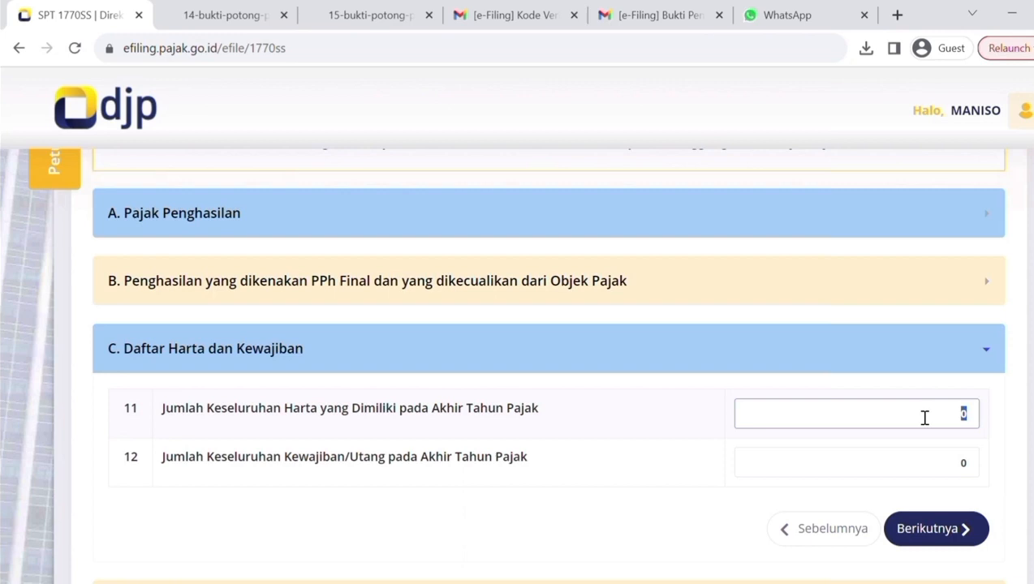
{"action": "type", "text": "100000000"}
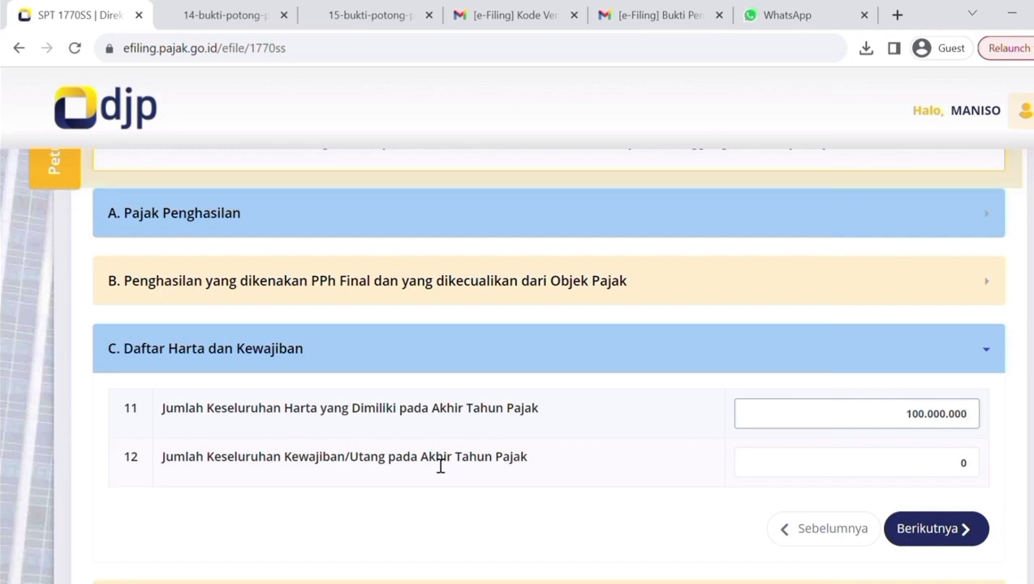
{"action": "left_click", "coordinate": [982, 470]}
{"action": "type", "text": "2.000.000"}
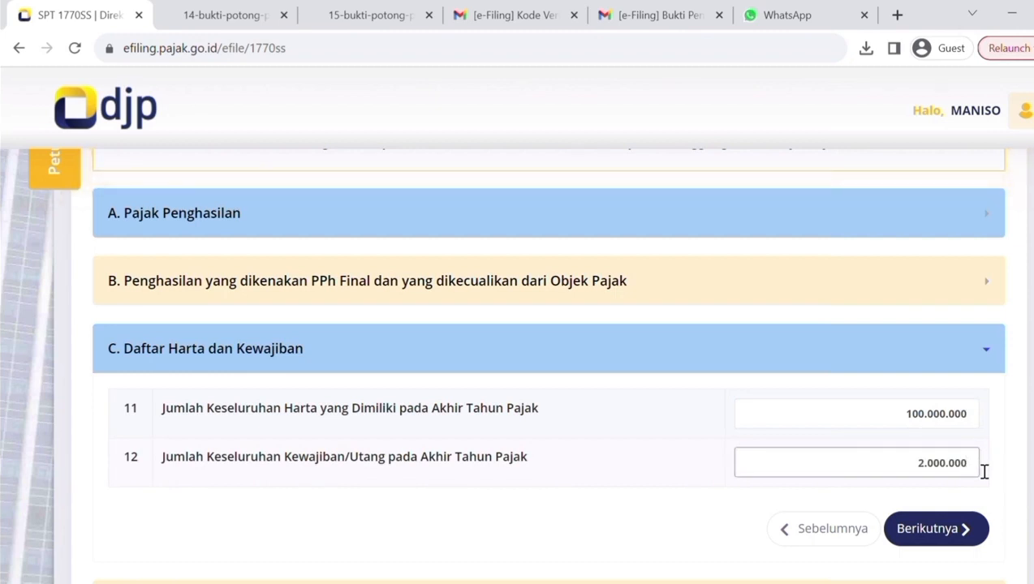
{"action": "key", "text": "ctrl+a"}
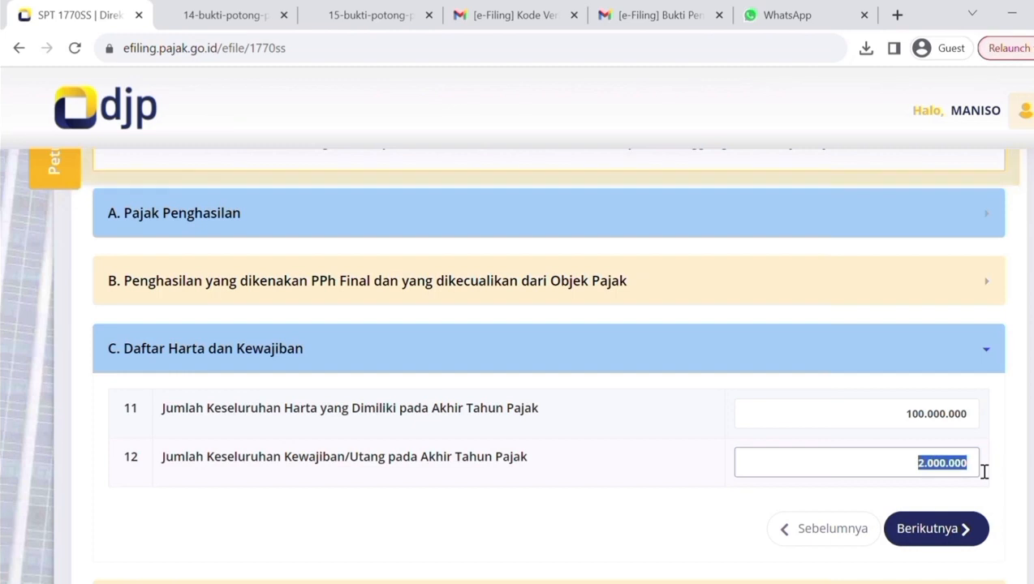
{"action": "key", "text": "BackSpace"}
{"action": "type", "text": "2000000"}
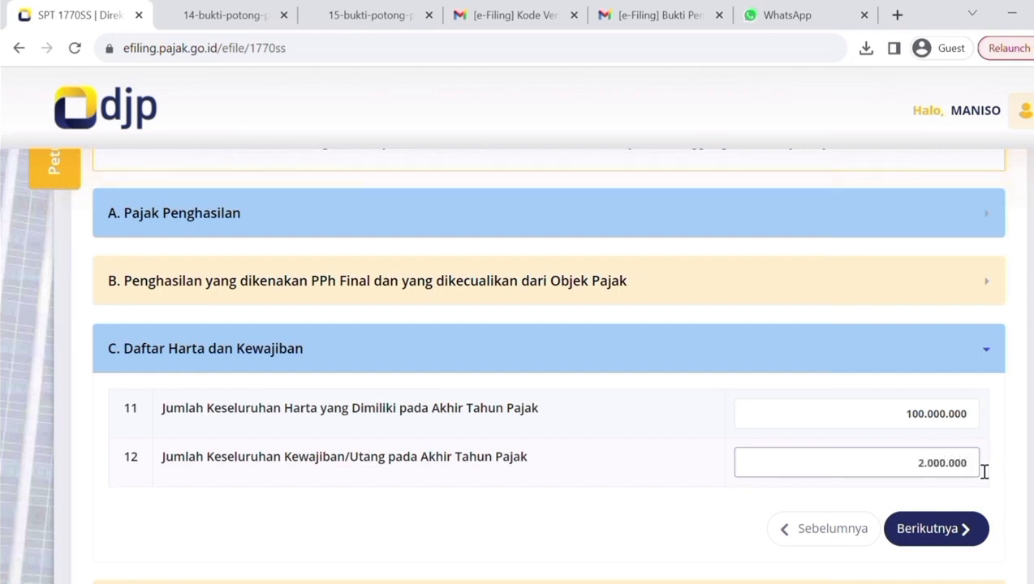
Continue to section D, Pernyataan, agree to the declaration with Setuju, and proceed to page 3, Kirim SPT.
{"action": "left_click", "coordinate": [941, 534]}
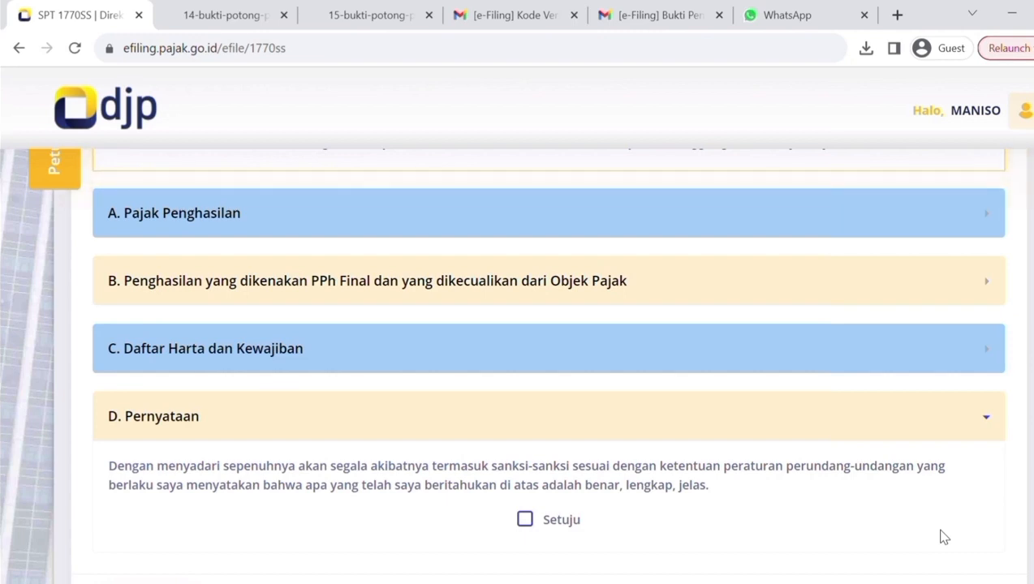
{"action": "left_click", "coordinate": [525, 520]}
{"action": "scroll", "coordinate": [517, 365], "scroll_direction": "down", "scroll_amount": 3}
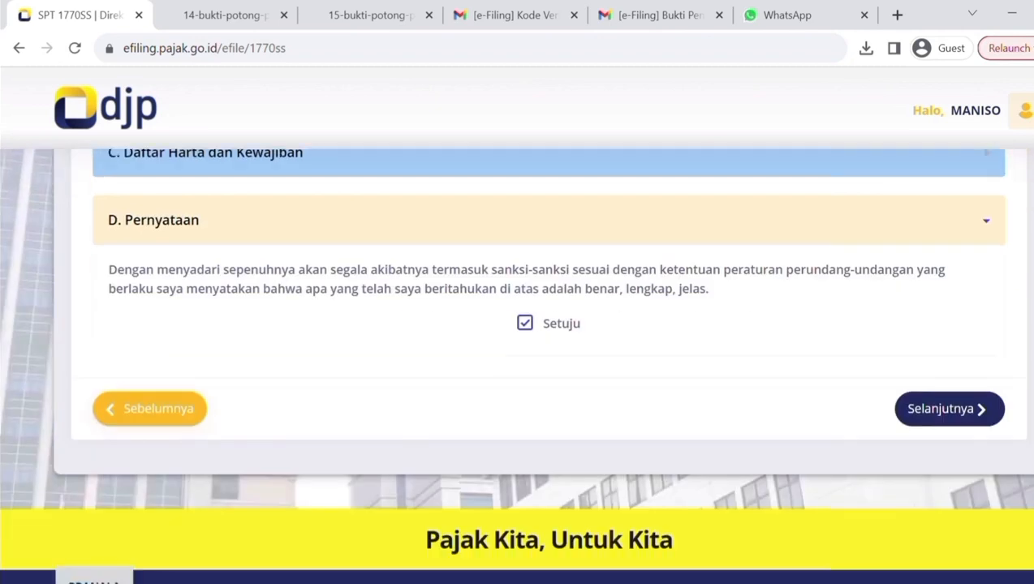
{"action": "left_click", "coordinate": [935, 398]}
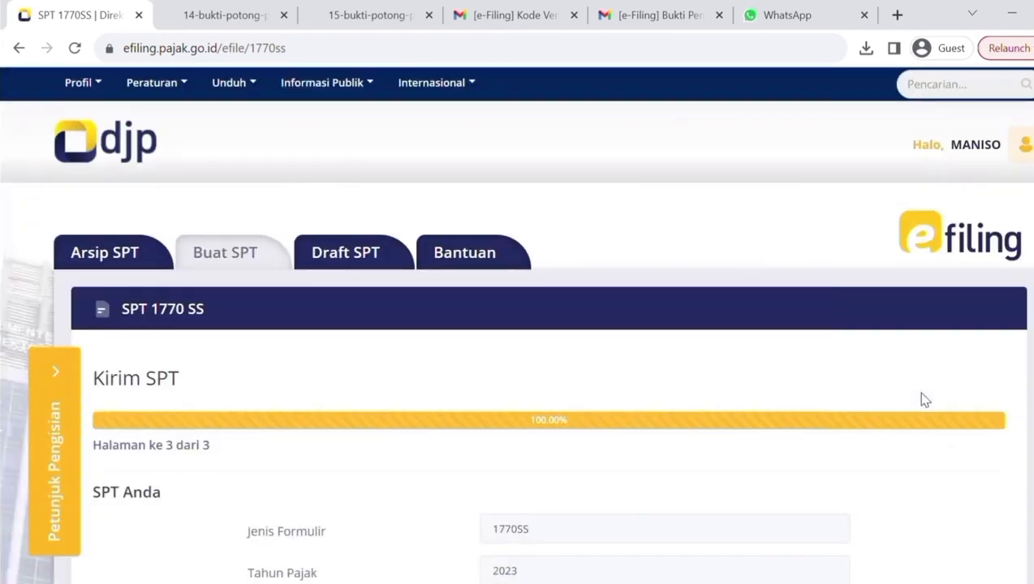
Review the SPT summary, request the verification code by email, and acknowledge the notice that it was sent.
{"action": "scroll", "coordinate": [924, 400], "scroll_direction": "down", "scroll_amount": 2}
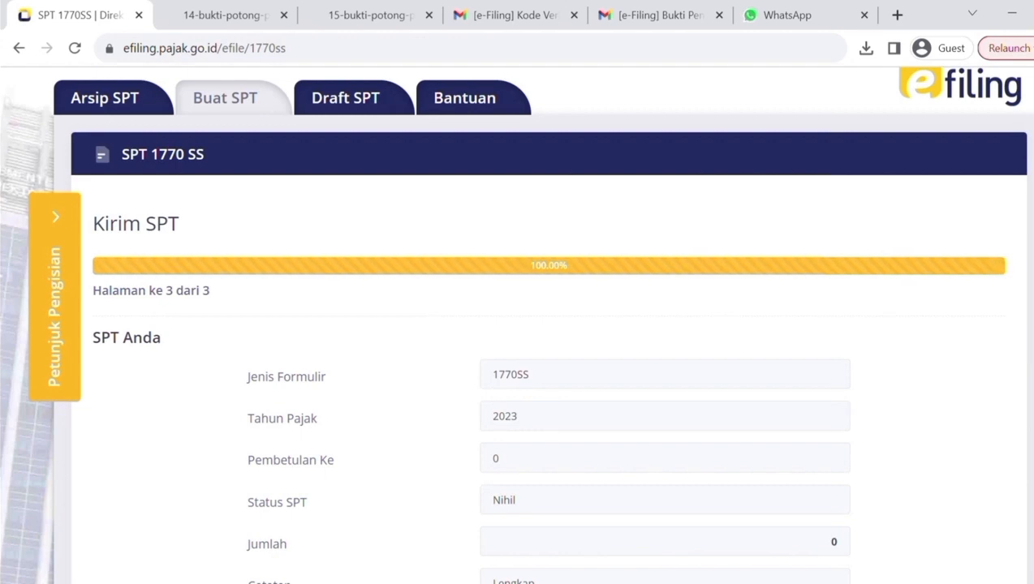
{"action": "scroll", "coordinate": [517, 325], "scroll_direction": "down", "scroll_amount": 3}
{"action": "scroll", "coordinate": [517, 325], "scroll_direction": "up", "scroll_amount": 1}
{"action": "scroll", "coordinate": [726, 365], "scroll_direction": "down", "scroll_amount": 1}
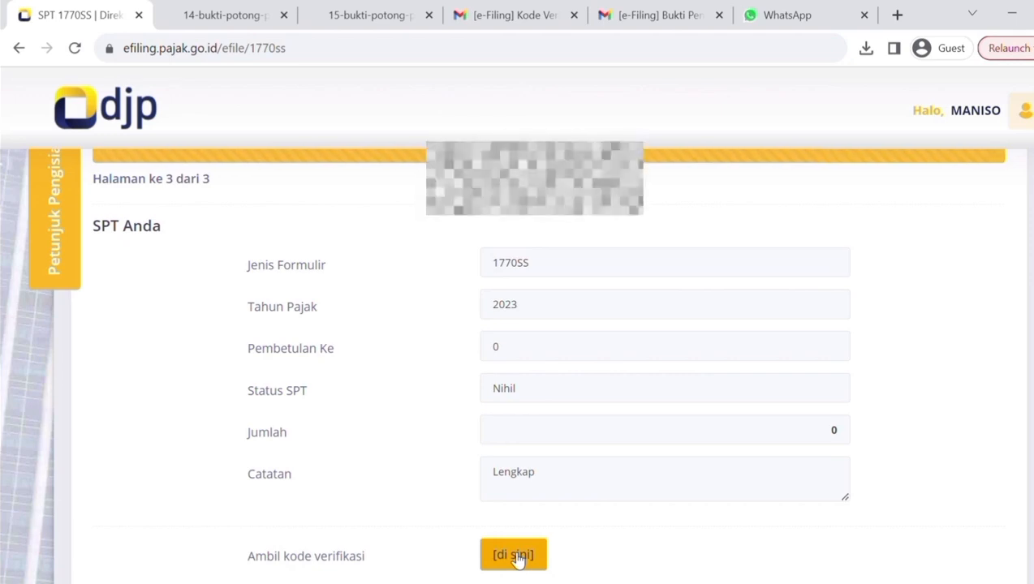
{"action": "left_click", "coordinate": [516, 556]}
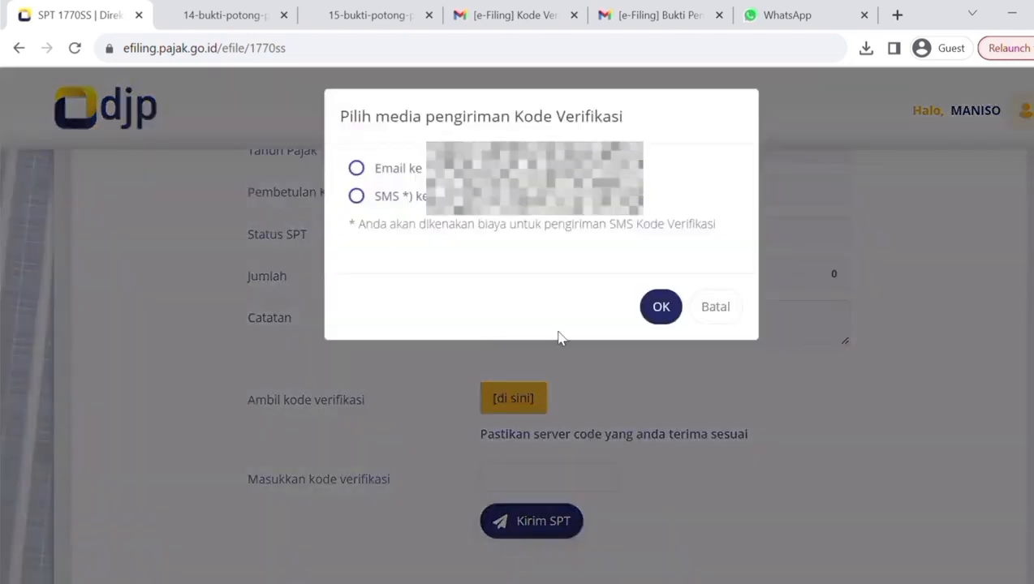
{"action": "left_click", "coordinate": [414, 172]}
{"action": "left_click", "coordinate": [656, 306]}
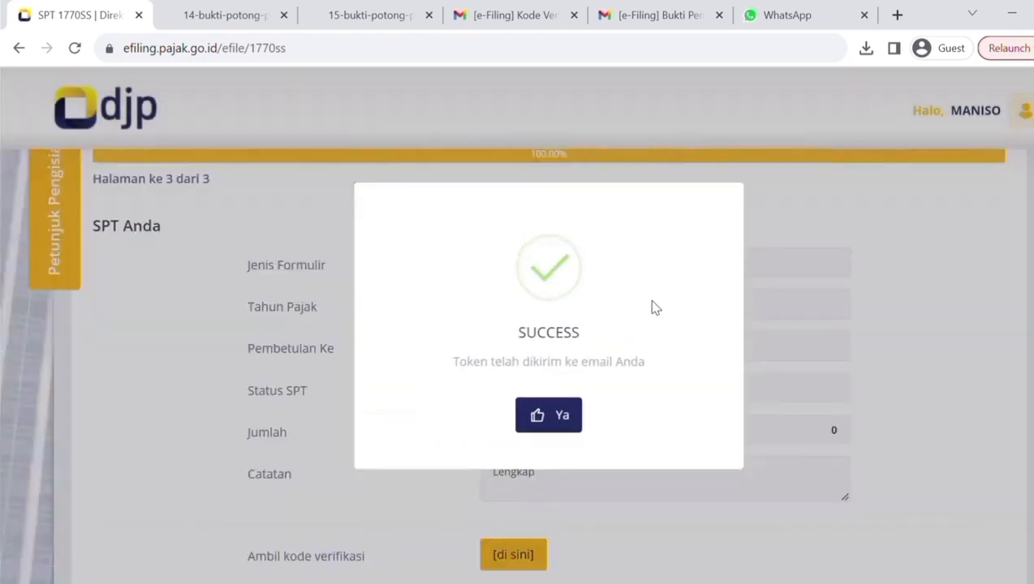
{"action": "left_click", "coordinate": [532, 414]}
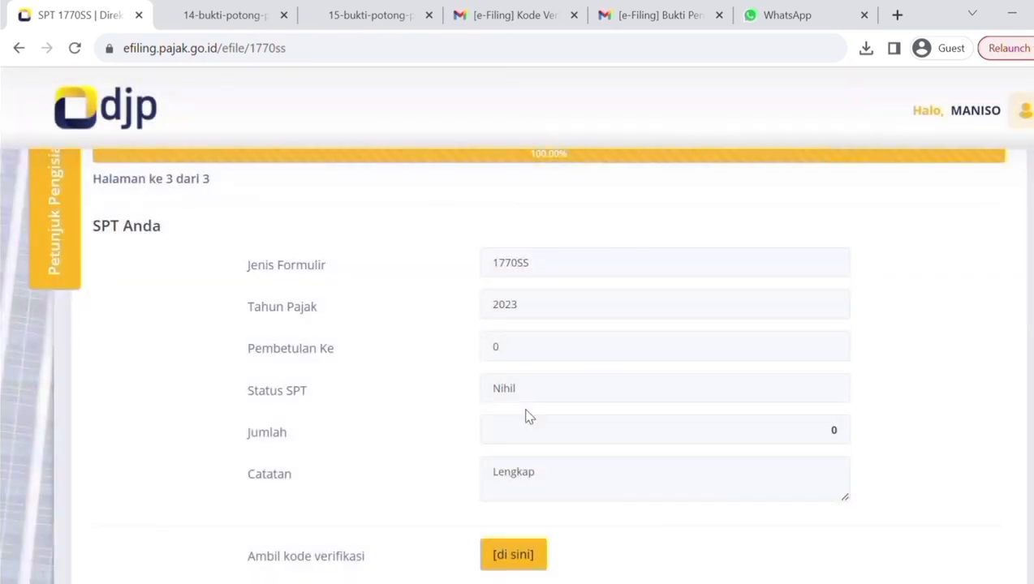
Copy the verification code from the [e-Filing] Kode Verifikasi email in Gmail and paste it into the SPT form's verification code field.
{"action": "left_click", "coordinate": [513, 15]}
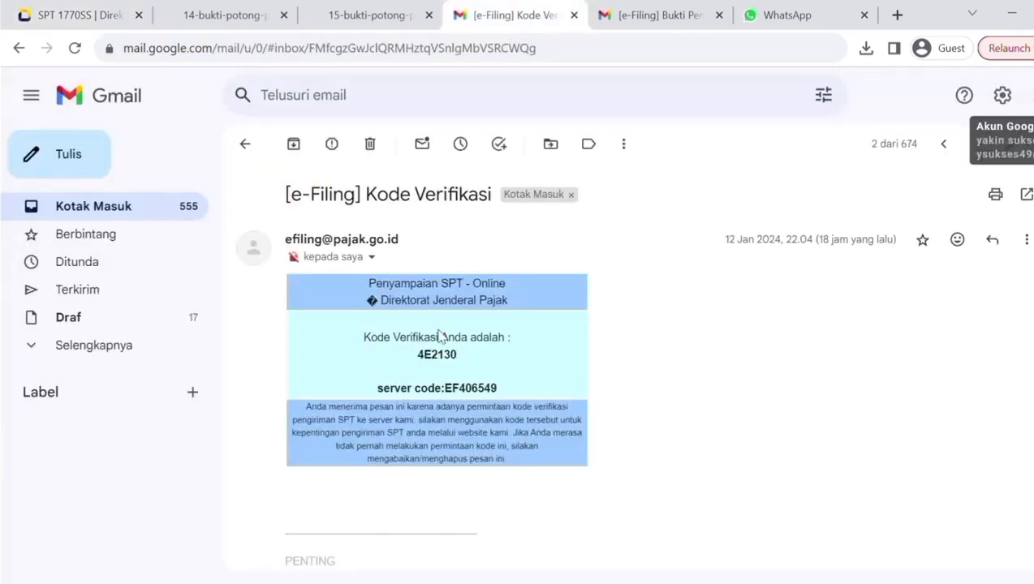
{"action": "double_click", "coordinate": [453, 360]}
{"action": "key", "text": "ctrl+c"}
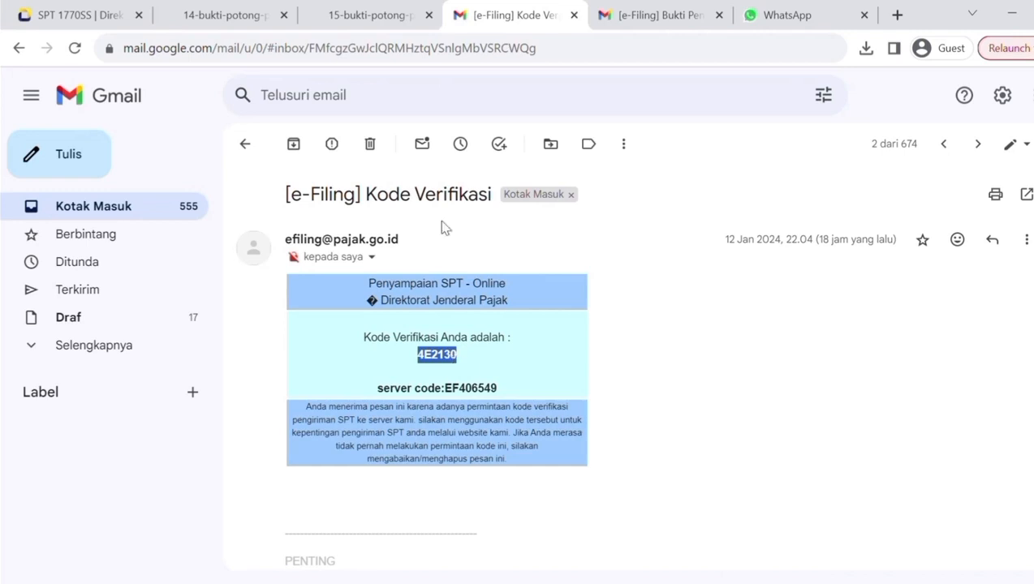
{"action": "left_click", "coordinate": [35, 17]}
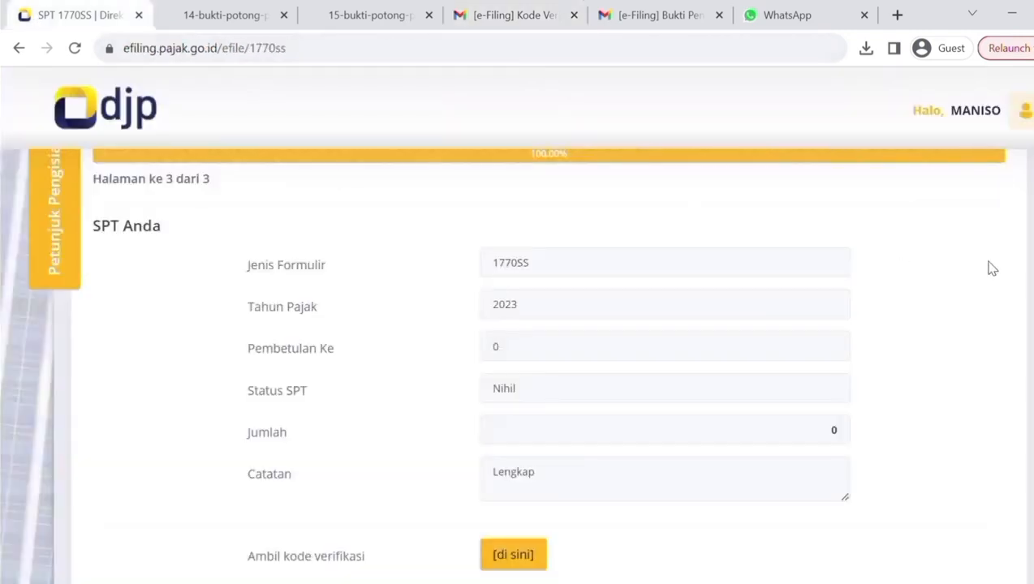
{"action": "scroll", "coordinate": [991, 267], "scroll_direction": "down", "scroll_amount": 3}
{"action": "left_click", "coordinate": [526, 485]}
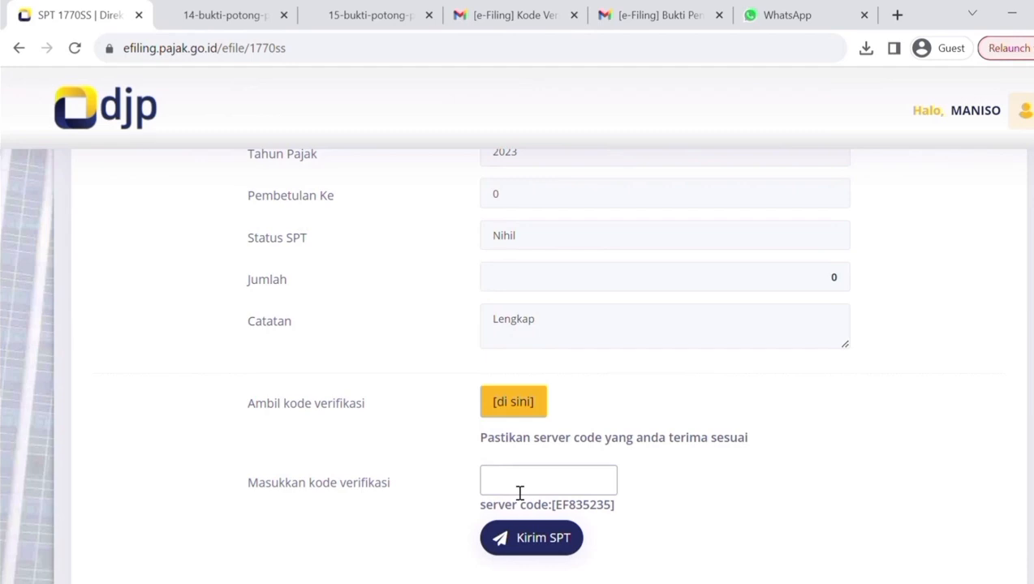
{"action": "key", "text": "ctrl+v"}
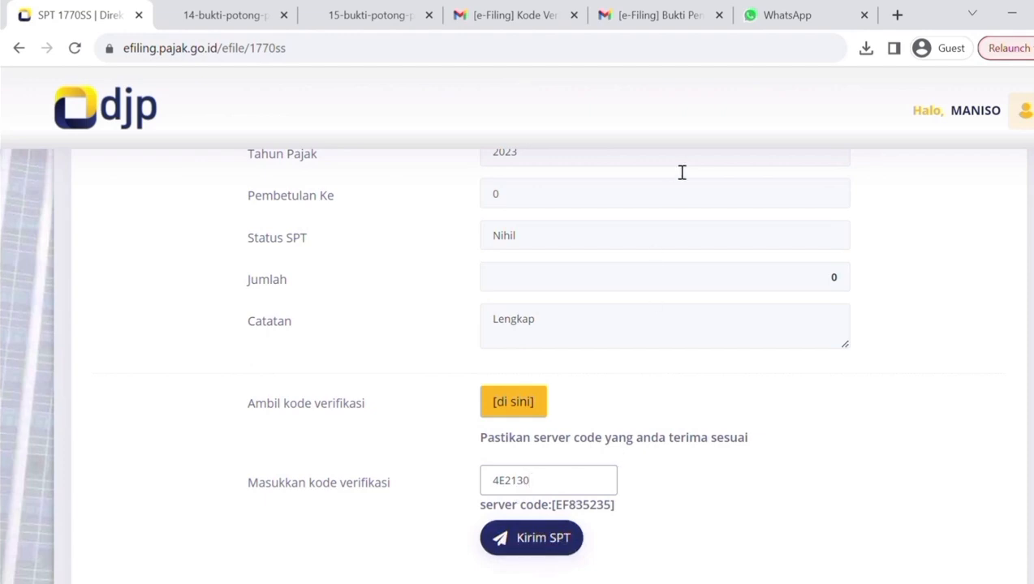
Switch to Gmail and view the [e-Filing] Bukti Penerimaan Elektronik email.
{"action": "left_click", "coordinate": [660, 18]}
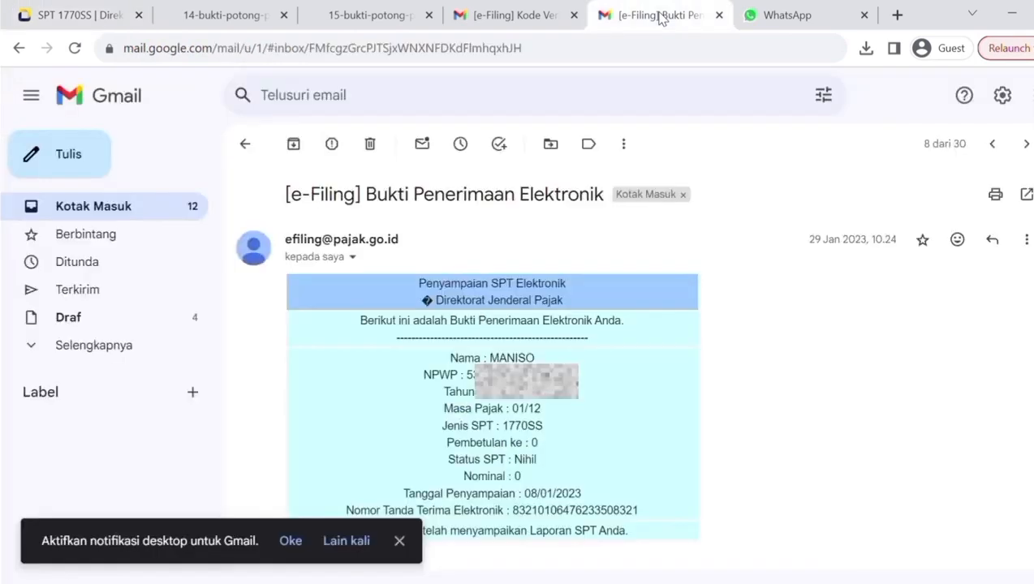